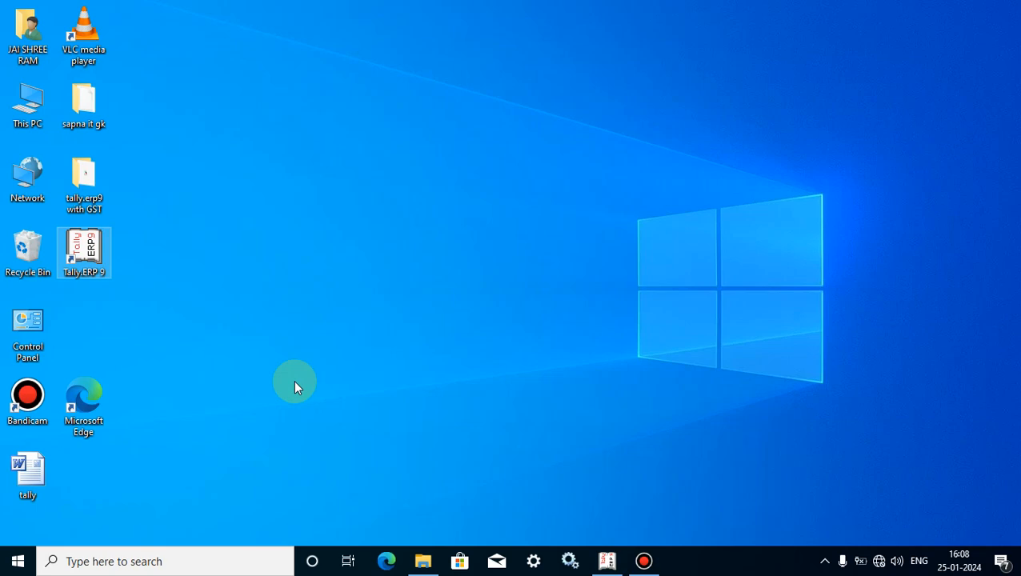
{"action": "right_click", "coordinate": [361, 207]}
{"action": "left_click", "coordinate": [412, 254]}
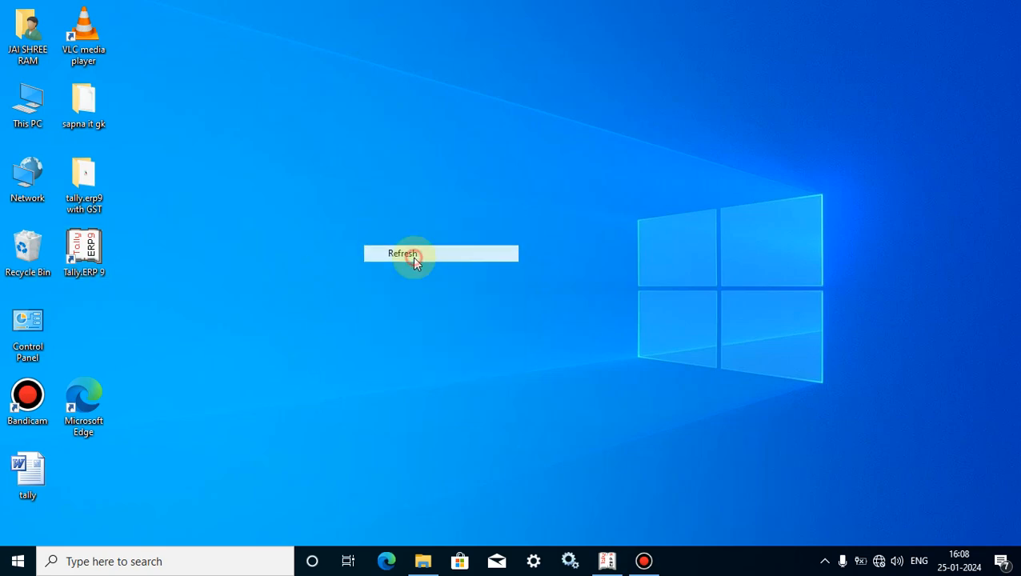
{"action": "right_click", "coordinate": [402, 197]}
{"action": "mouse_move", "coordinate": [422, 226]}
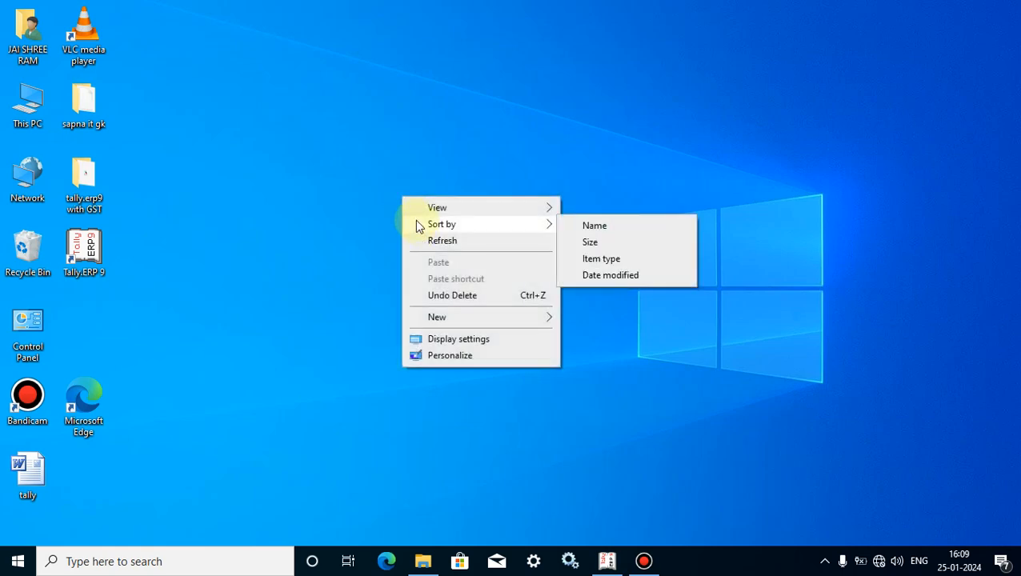
{"action": "left_click", "coordinate": [437, 242]}
{"action": "right_click", "coordinate": [382, 180]}
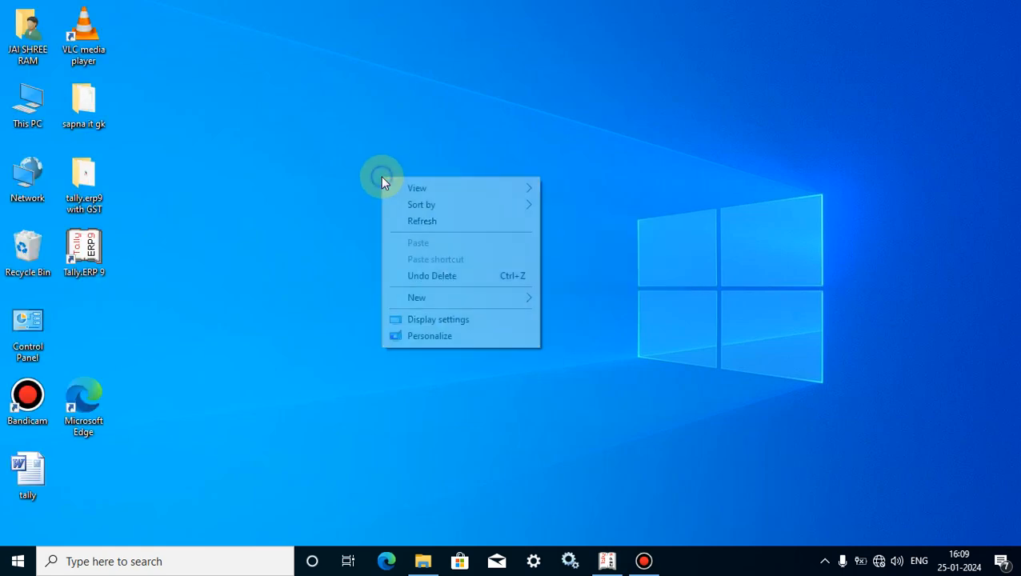
{"action": "left_click", "coordinate": [412, 223]}
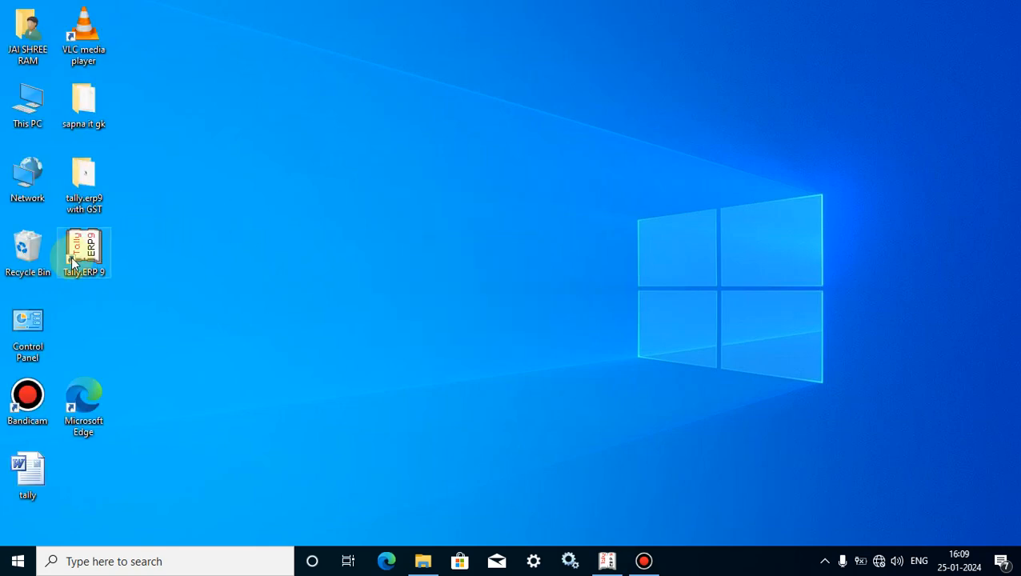
Switch to Tally.ERP 9 and open the Balance Sheet of Bright World Computer Institute
{"action": "left_click", "coordinate": [71, 257]}
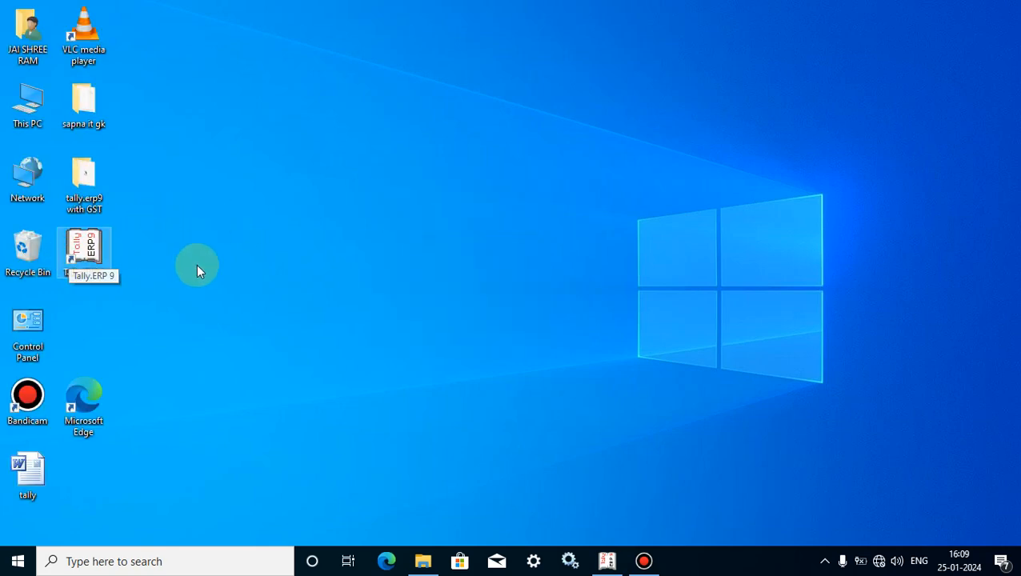
{"action": "left_click", "coordinate": [610, 564]}
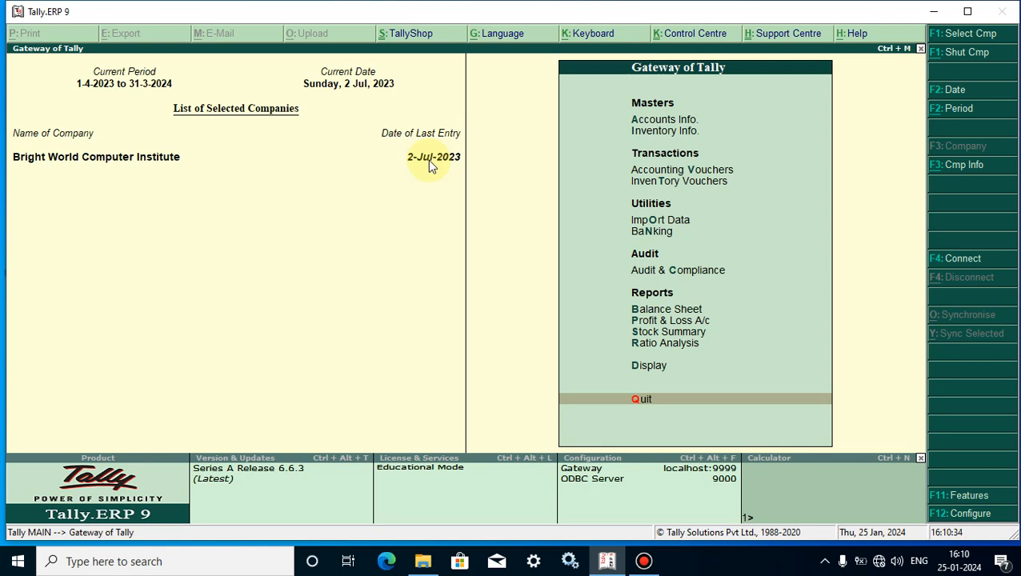
{"action": "left_click", "coordinate": [653, 315]}
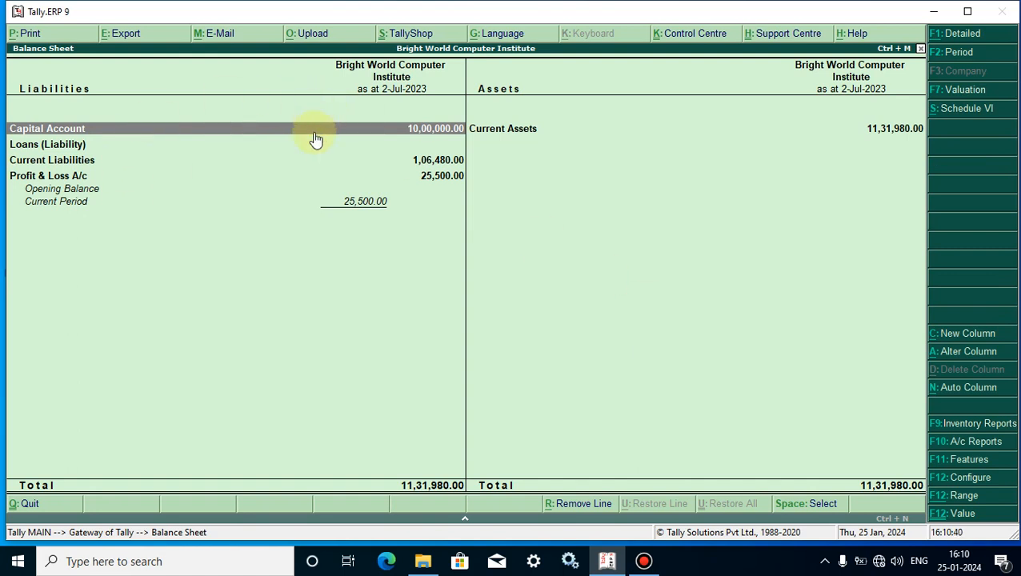
Change the Balance Sheet period to run from 1-7-2023 to 31-7-2023
{"action": "left_click", "coordinate": [949, 56]}
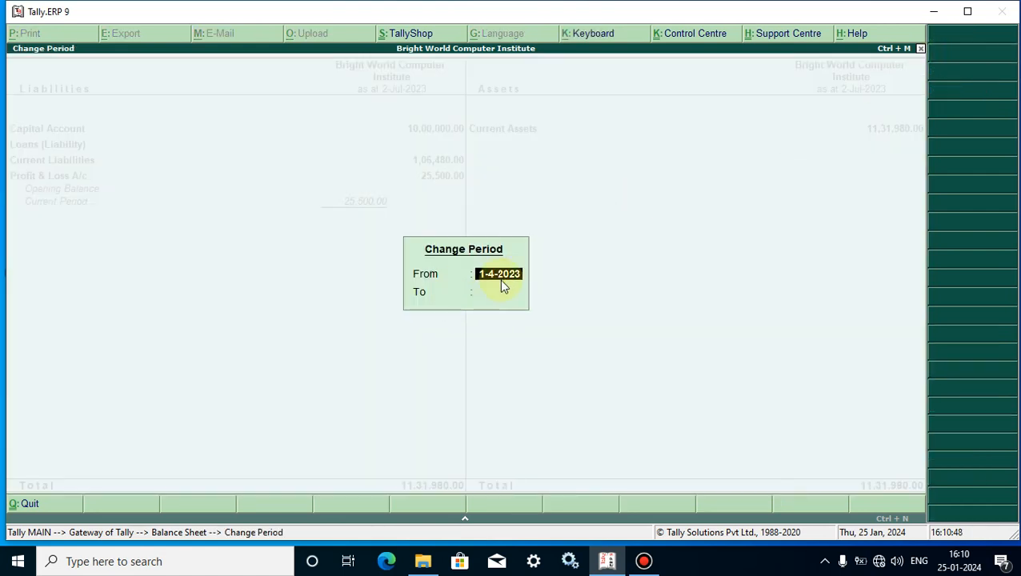
{"action": "type", "text": "1.7"}
{"action": "key", "text": "Return"}
{"action": "type", "text": "31.7"}
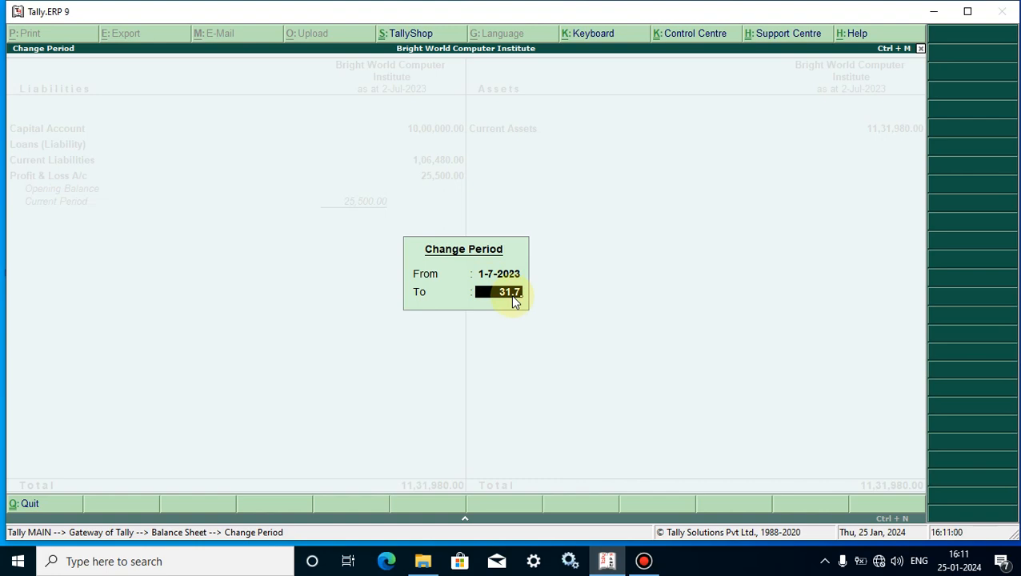
{"action": "key", "text": "Return"}
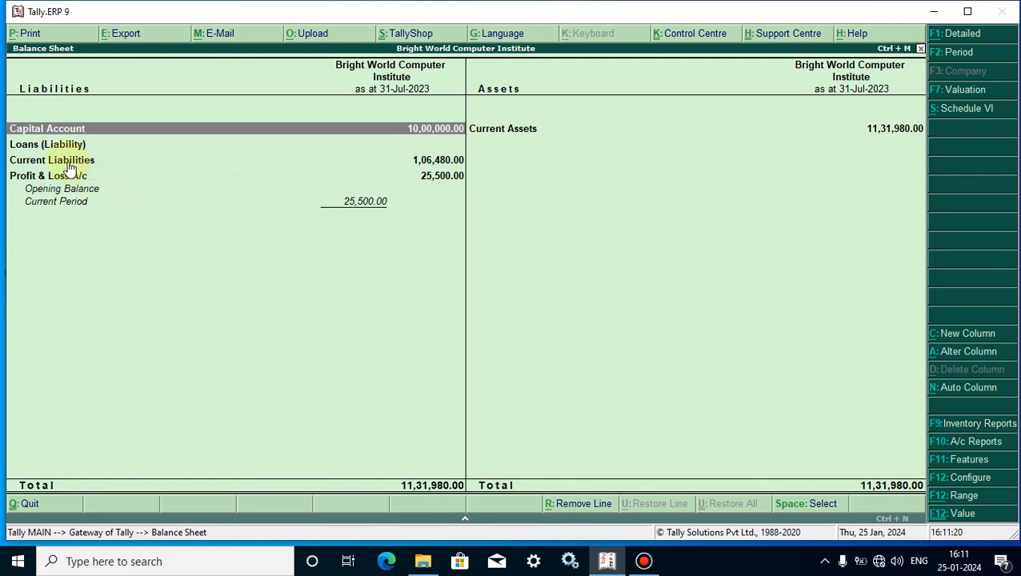
Show the Balance Sheet in detailed form and open the Duties & Taxes group under Current Liabilities
{"action": "left_click", "coordinate": [963, 36]}
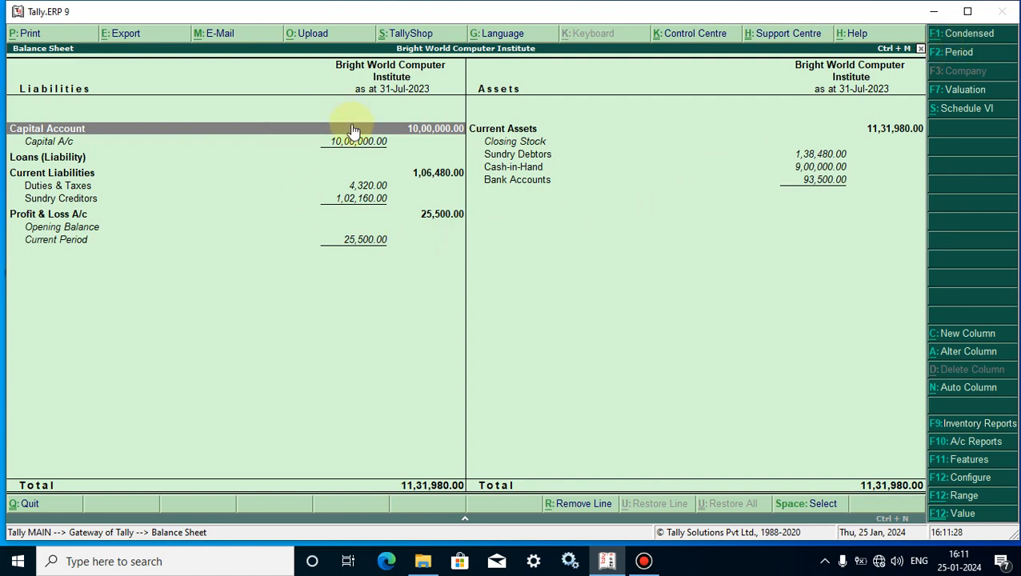
{"action": "left_click", "coordinate": [50, 176]}
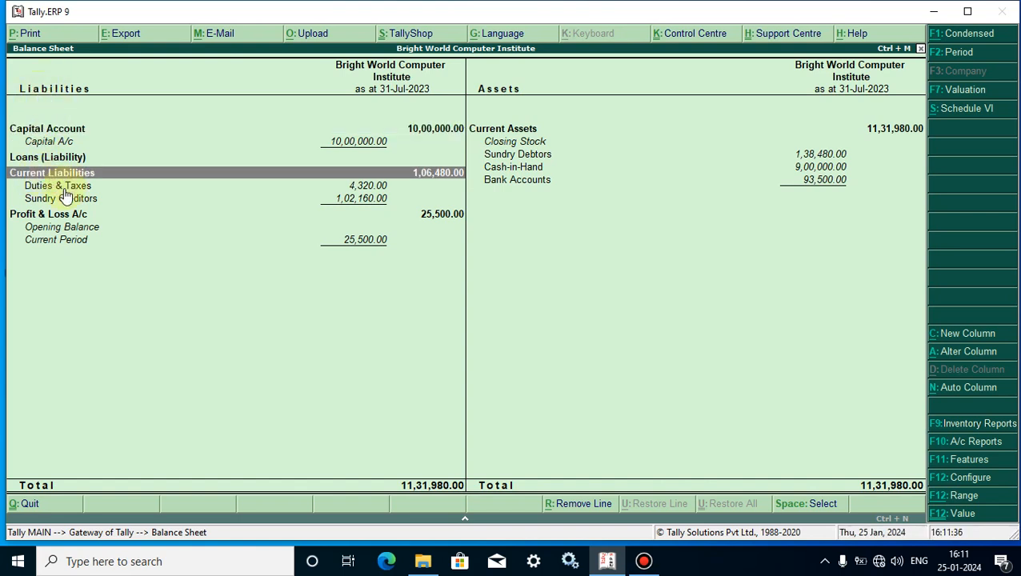
{"action": "left_click", "coordinate": [64, 190]}
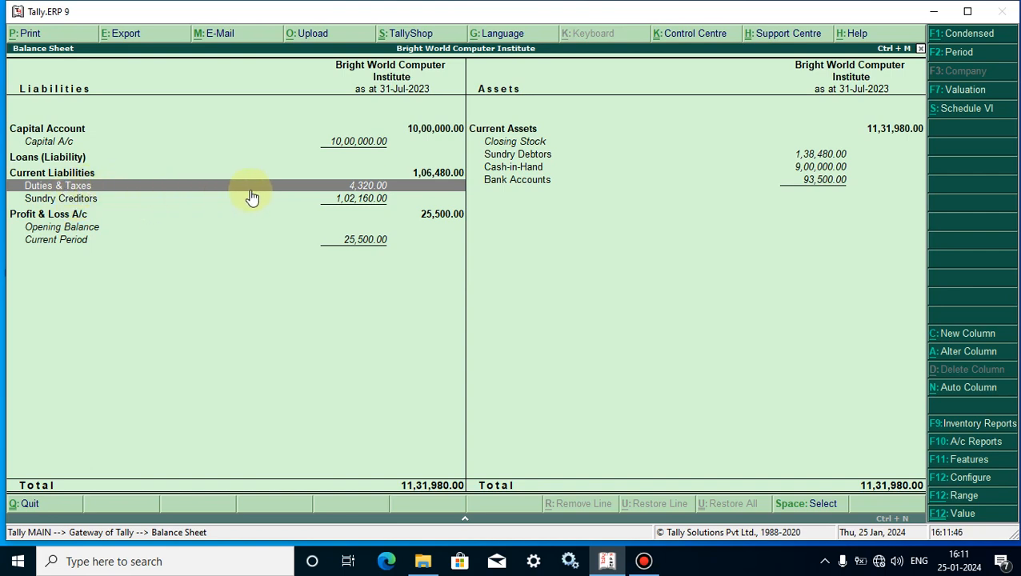
{"action": "left_click", "coordinate": [364, 194]}
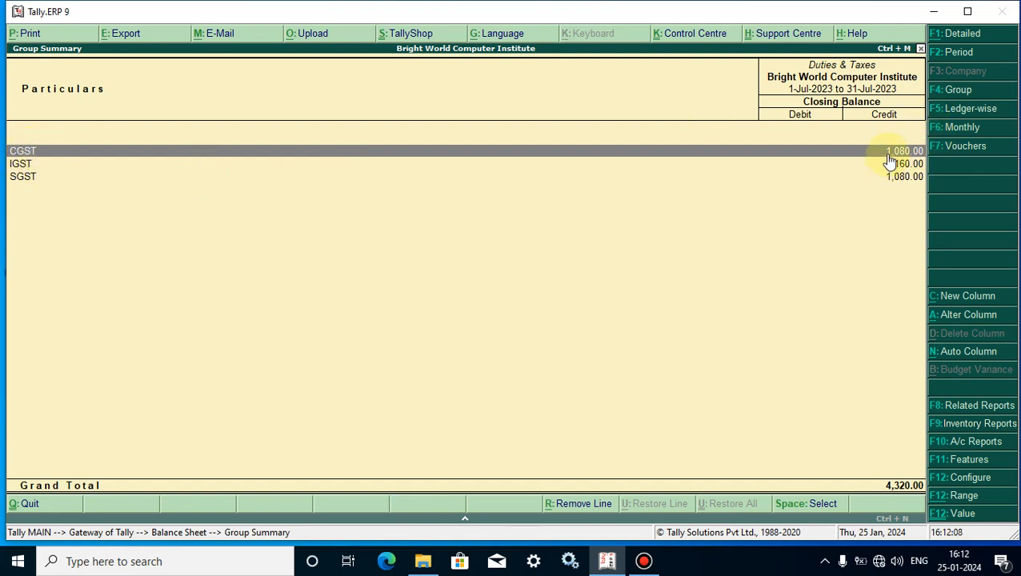
Examine the IGST and SGST closing balances in the Duties & Taxes summary and return to the Gateway of Tally
{"action": "left_click", "coordinate": [34, 167]}
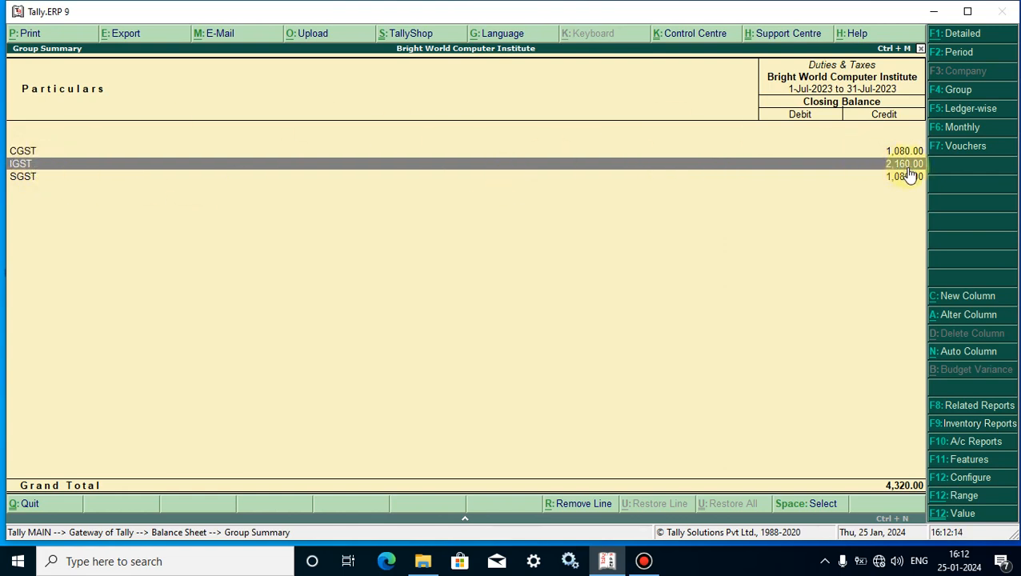
{"action": "left_click", "coordinate": [16, 182]}
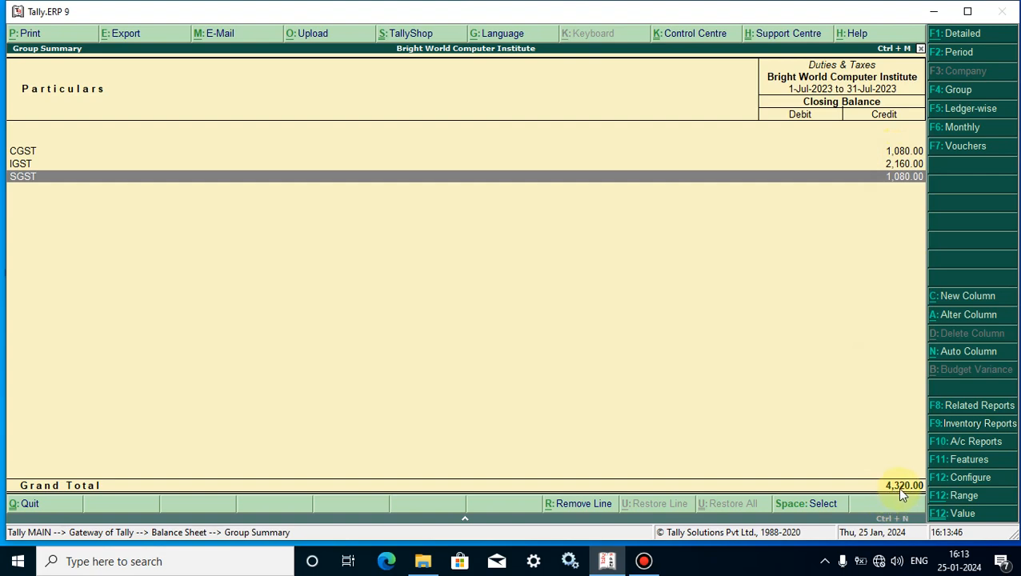
{"action": "key", "text": "Escape"}
{"action": "key", "text": "Escape"}
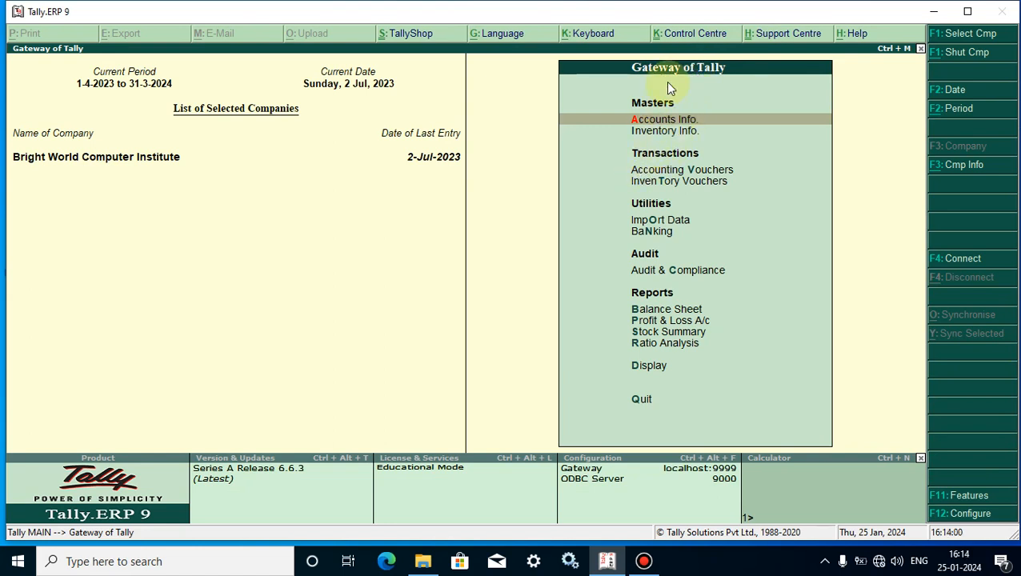
Start a new Payment accounting voucher and choose CGST as its first debit ledger
{"action": "left_click", "coordinate": [655, 174]}
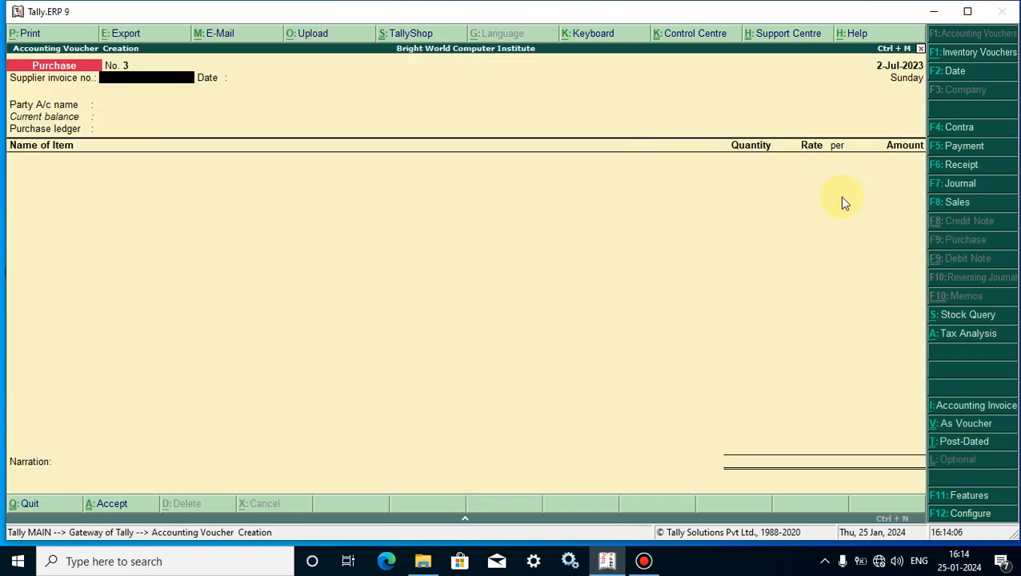
{"action": "left_click", "coordinate": [952, 148]}
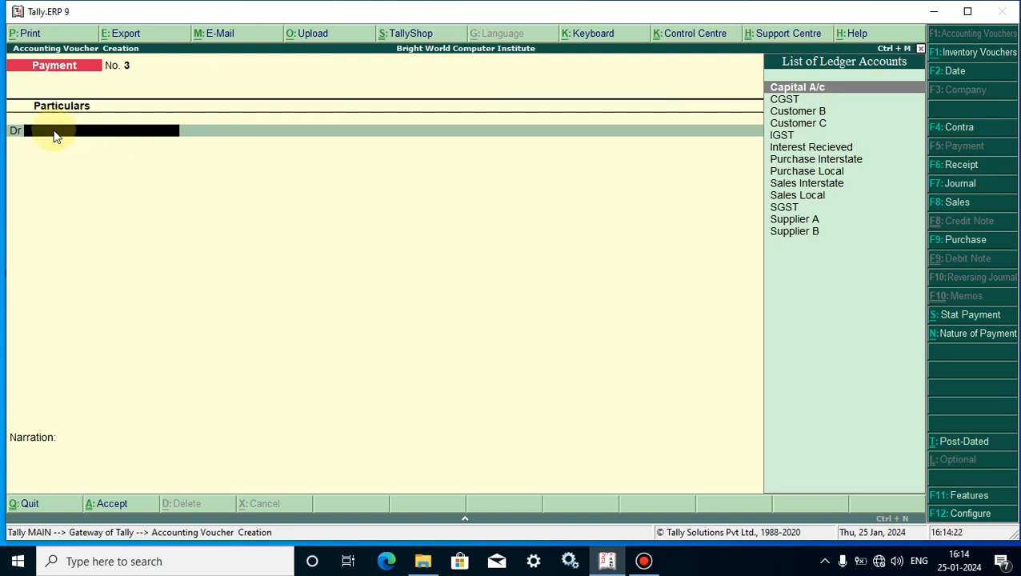
{"action": "type", "text": "C"}
{"action": "key", "text": "Down"}
{"action": "key", "text": "Down"}
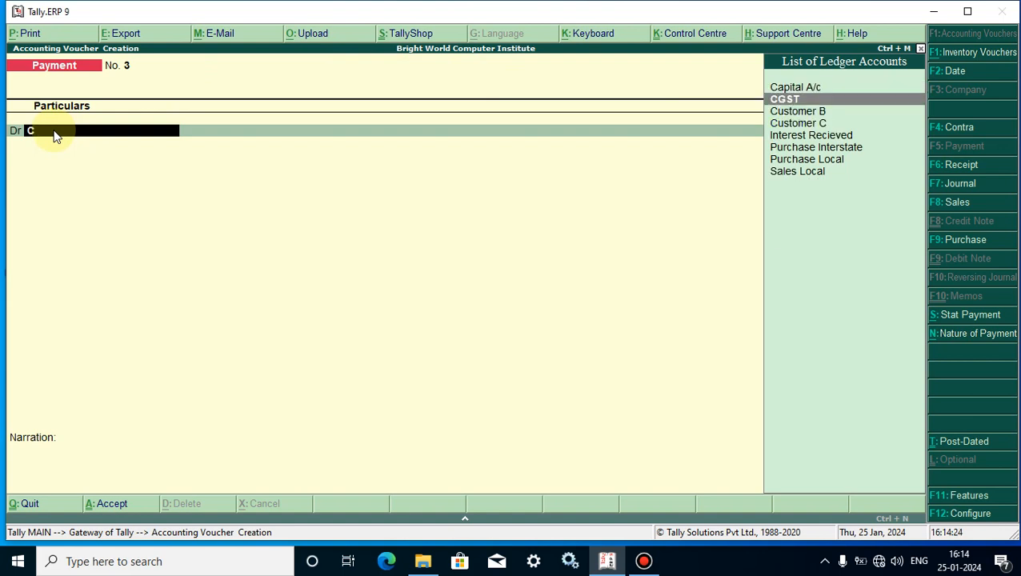
{"action": "key", "text": "Return"}
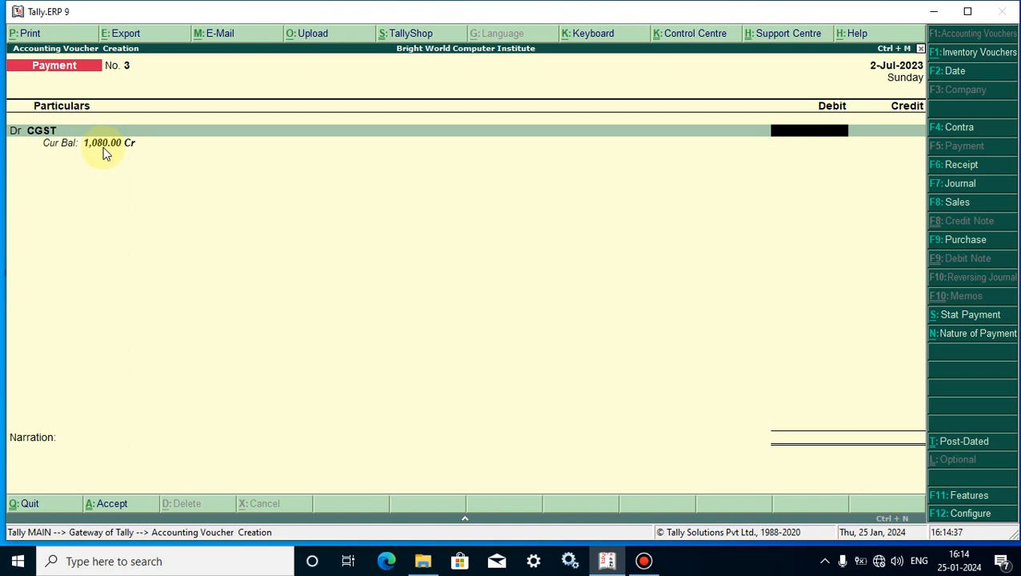
Set the voucher date to 31-7-2023 and enter 1,080 as the CGST debit amount
{"action": "left_click", "coordinate": [953, 72]}
{"action": "key", "text": "BackSpace"}
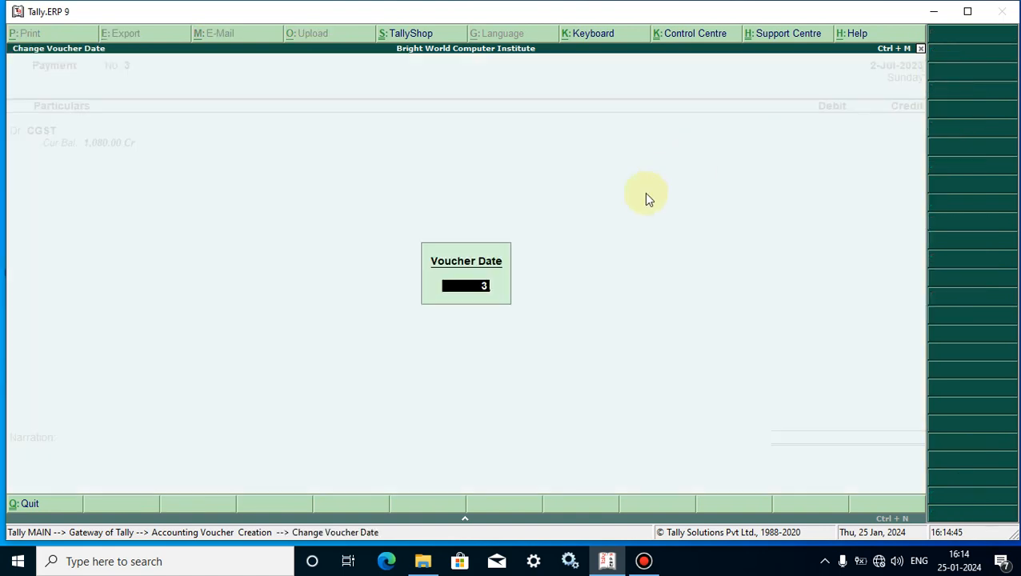
{"action": "type", "text": "31.7"}
{"action": "key", "text": "Return"}
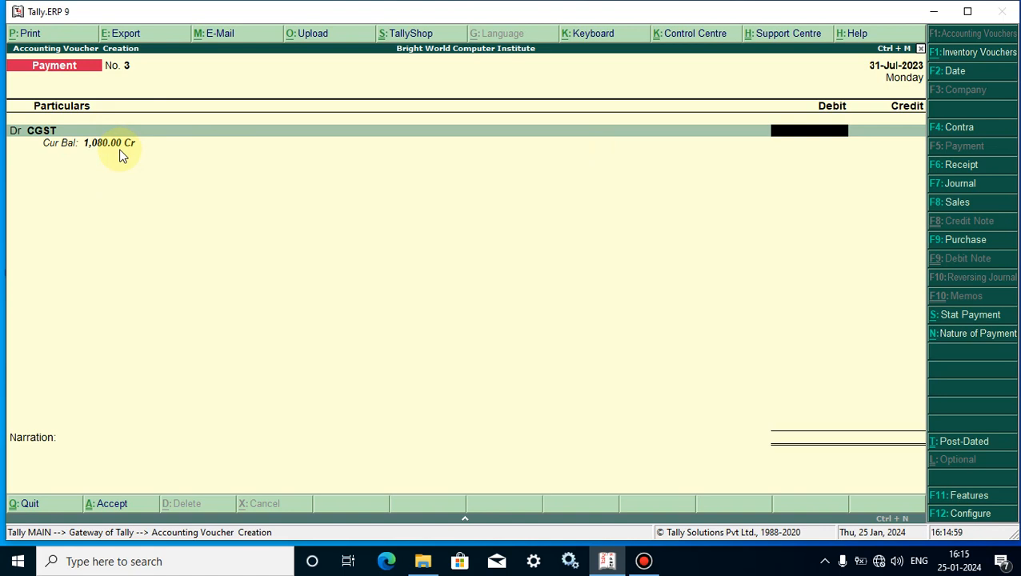
{"action": "type", "text": "1080"}
{"action": "key", "text": "Return"}
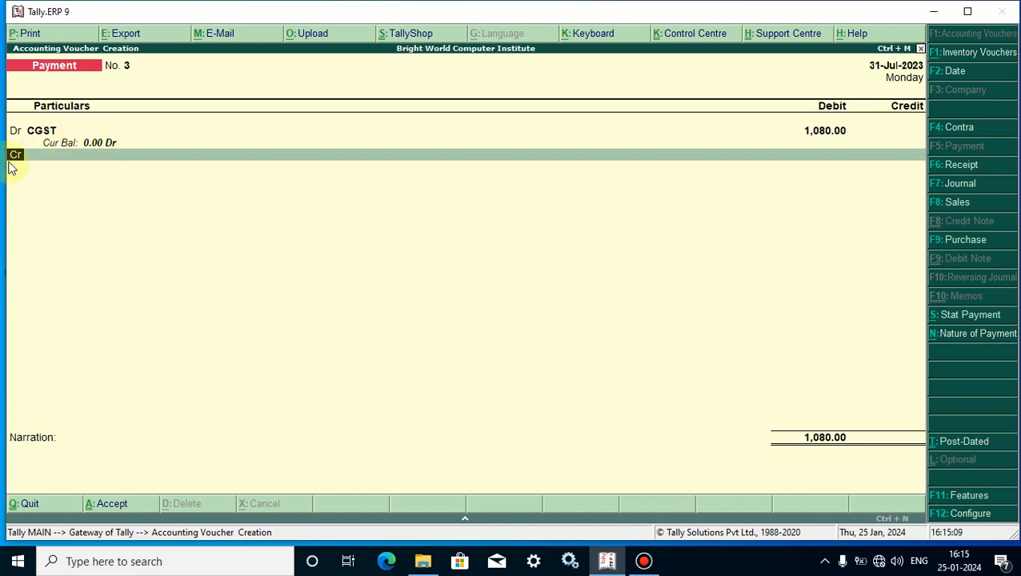
Add a second debit line to the payment voucher for IGST with an amount of 2,160
{"action": "type", "text": "d"}
{"action": "key", "text": "Return"}
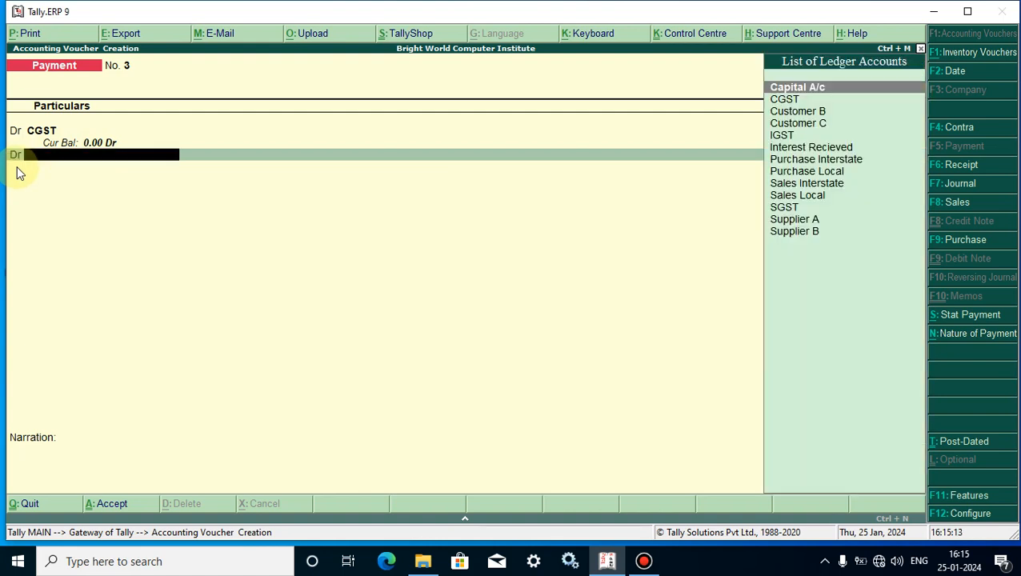
{"action": "left_click", "coordinate": [786, 138]}
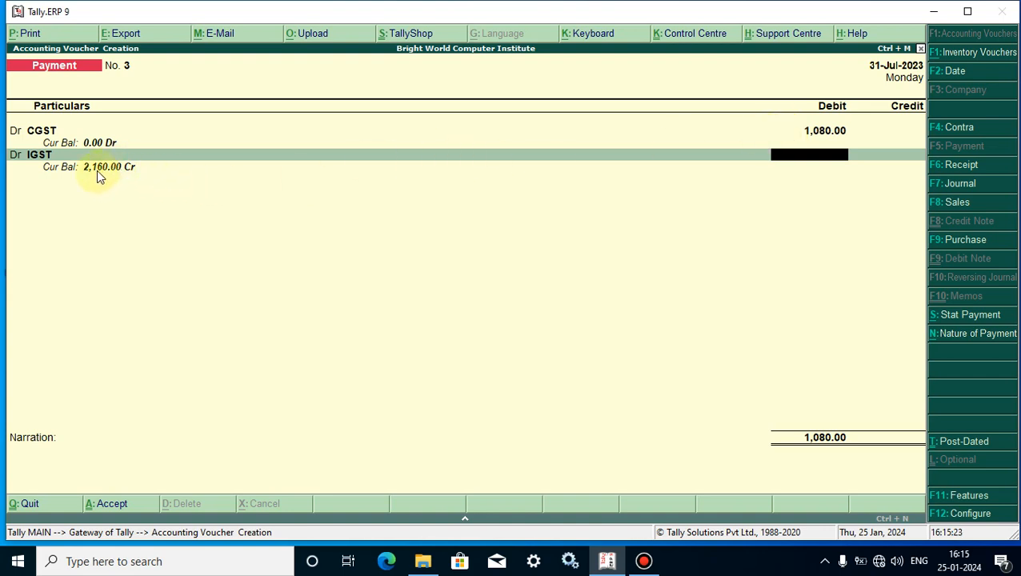
{"action": "type", "text": "2160"}
{"action": "key", "text": "Return"}
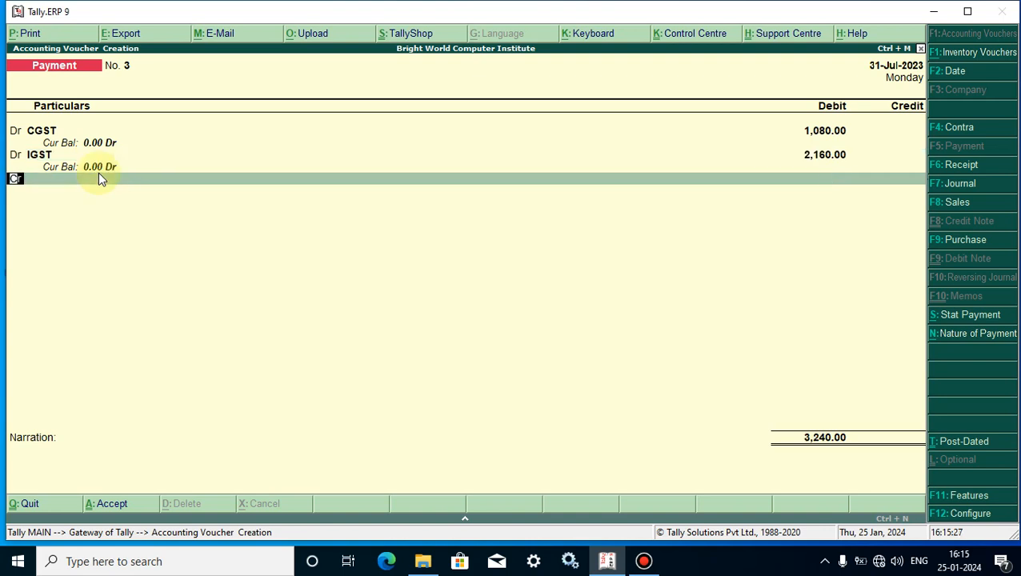
Add a third debit line for SGST and set its amount to 1,080, correcting the mistyped entry of 180
{"action": "type", "text": "d"}
{"action": "key", "text": "Return"}
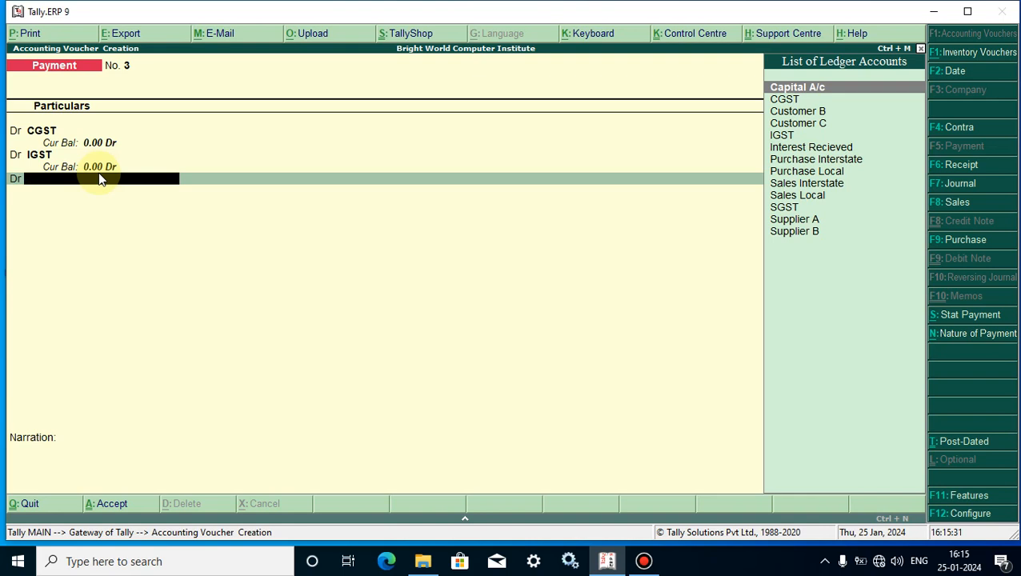
{"action": "type", "text": "Sg"}
{"action": "key", "text": "Return"}
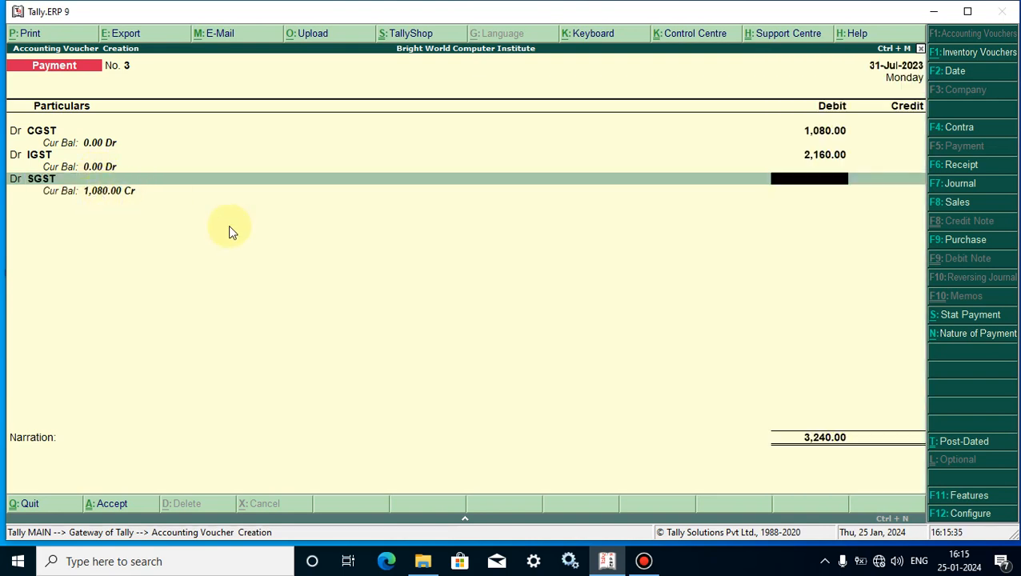
{"action": "type", "text": "180"}
{"action": "key", "text": "Return"}
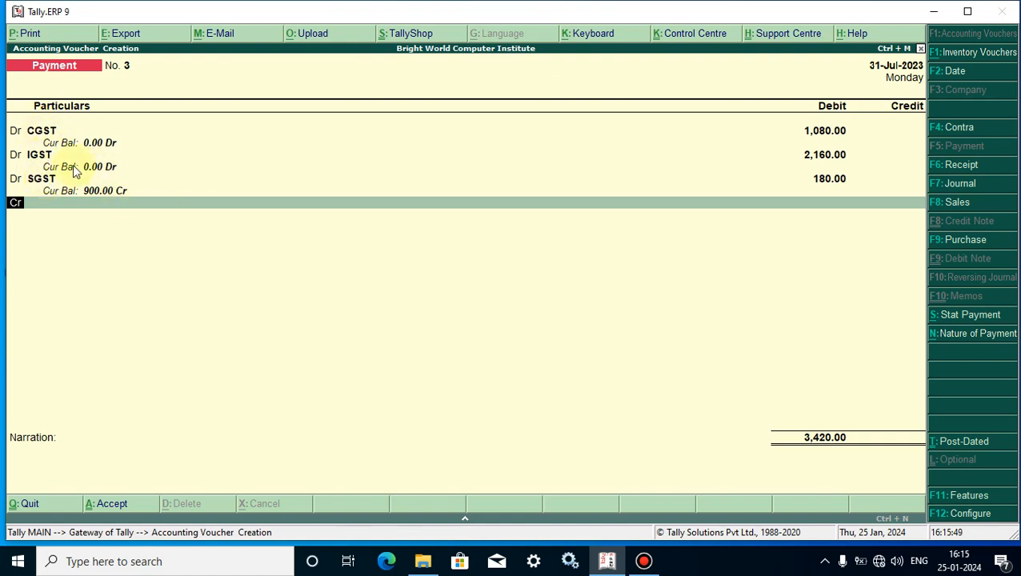
{"action": "left_click", "coordinate": [832, 180]}
{"action": "type", "text": "1080"}
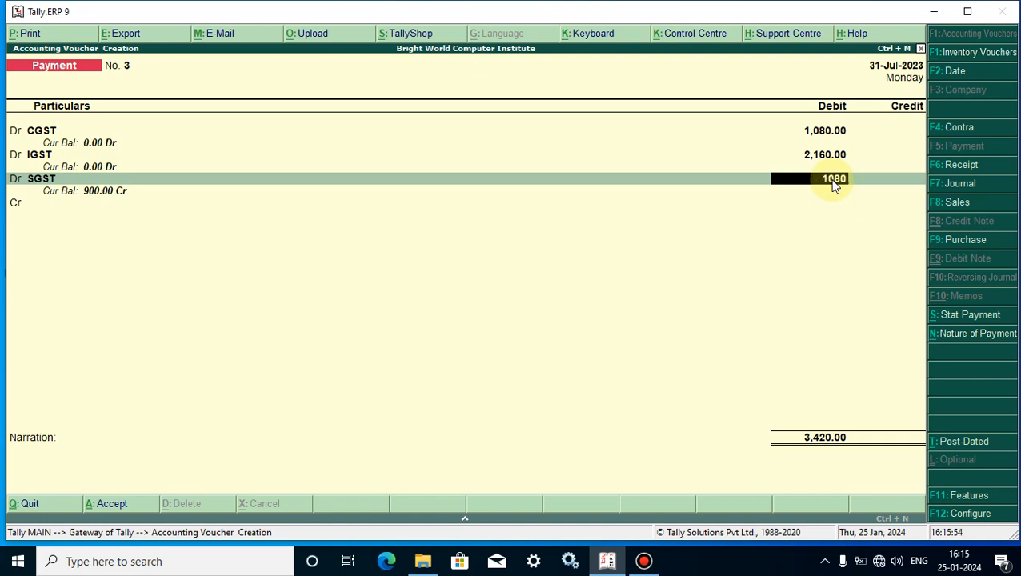
{"action": "key", "text": "Return"}
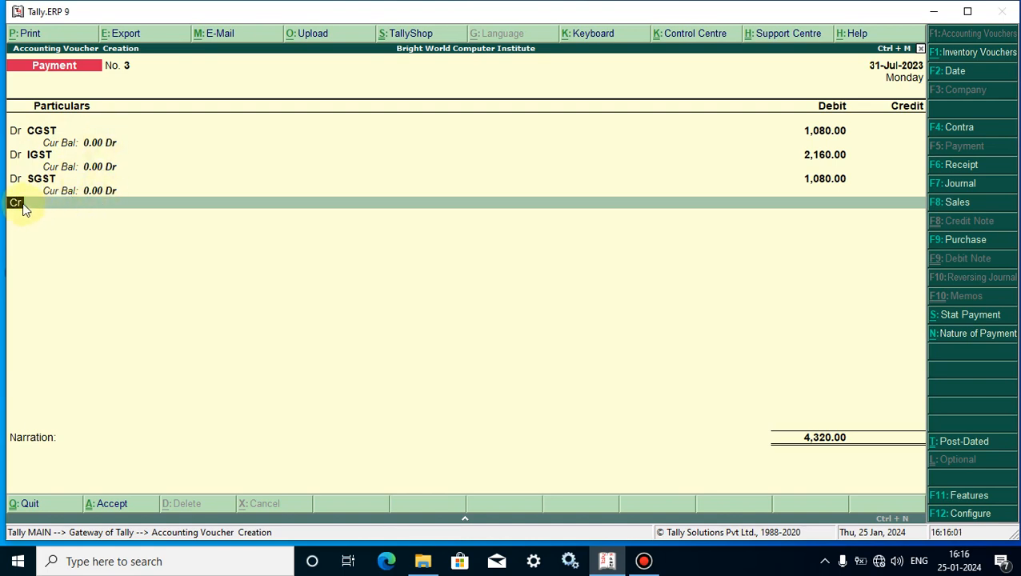
Add State Bank of India as the credit ledger of the payment voucher with an amount of 4,320
{"action": "key", "text": "Return"}
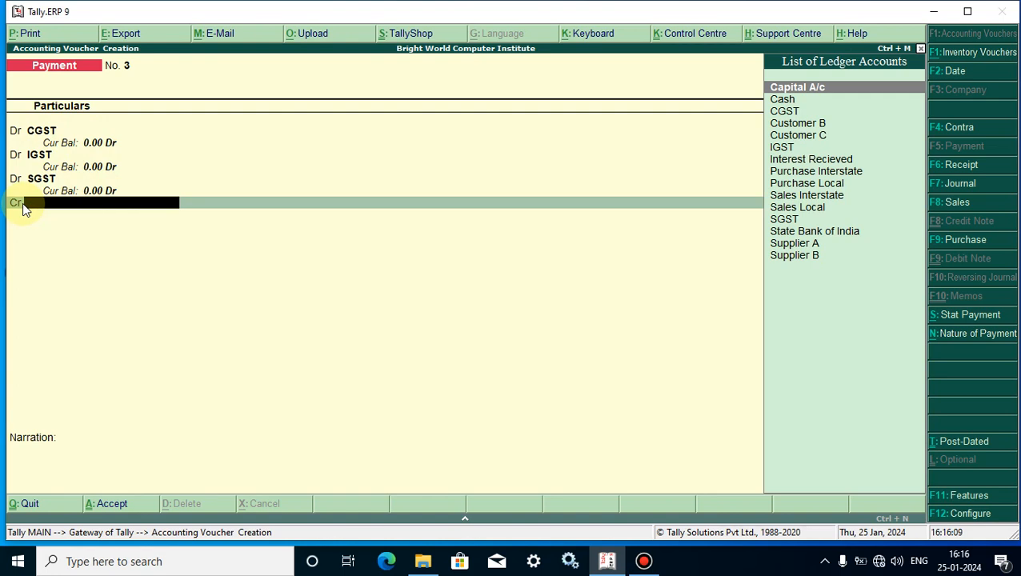
{"action": "type", "text": "s"}
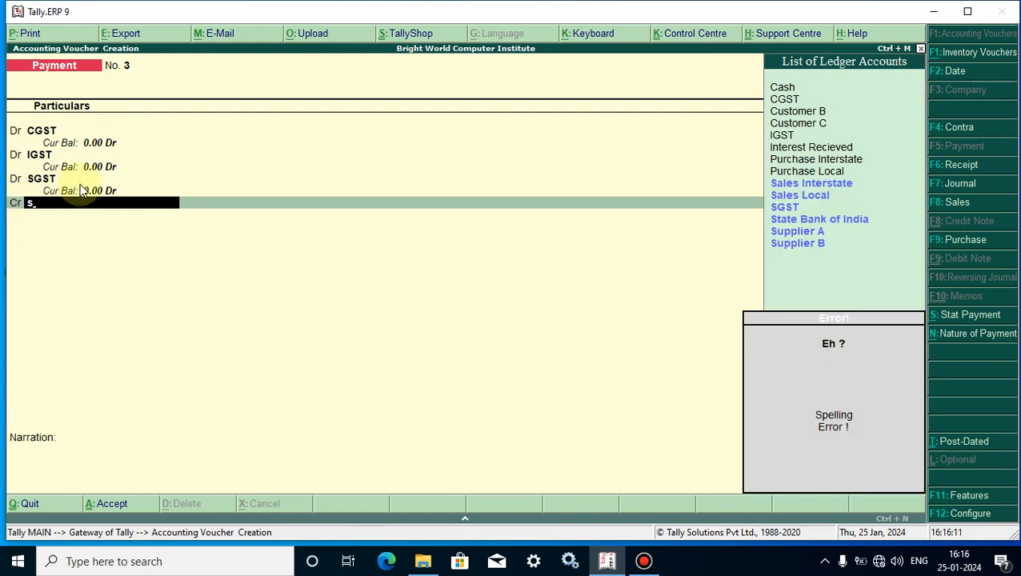
{"action": "key", "text": "Down"}
{"action": "key", "text": "Down"}
{"action": "key", "text": "Down"}
{"action": "key", "text": "Down"}
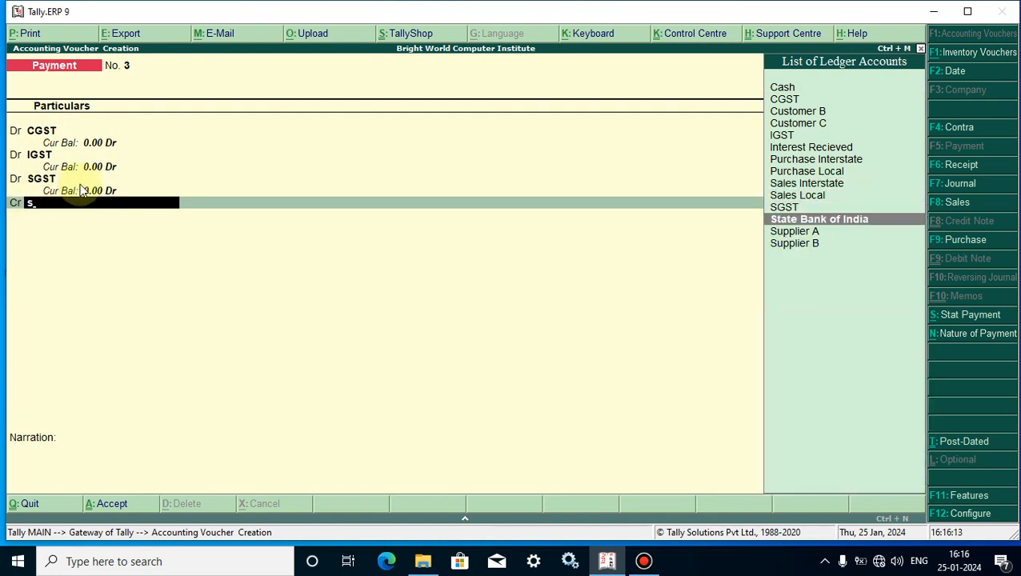
{"action": "key", "text": "Return"}
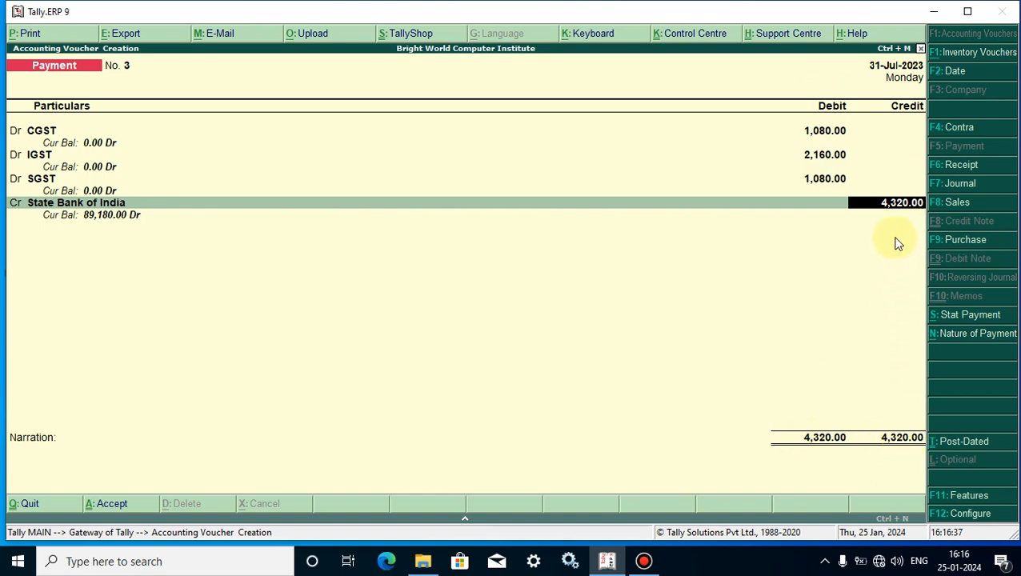
{"action": "key", "text": "Return"}
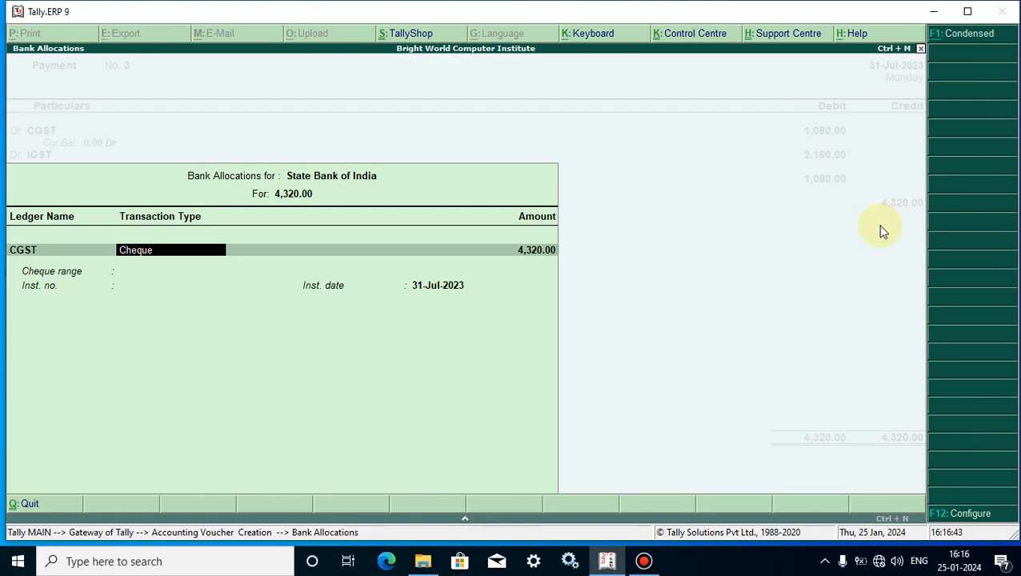
Try e-Fund Transfer as the transaction type in the State Bank of India bank allocation
{"action": "key", "text": "BackSpace"}
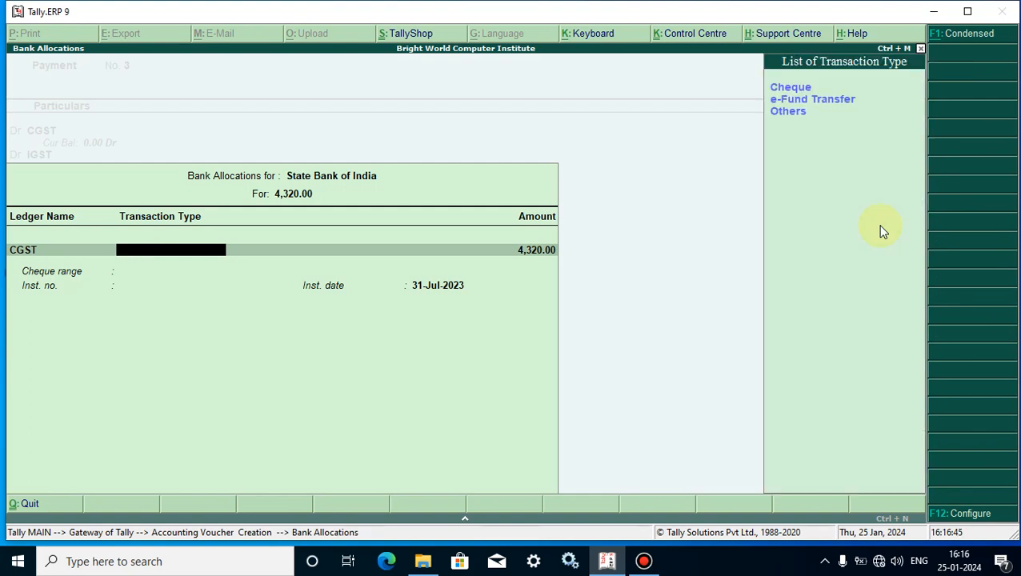
{"action": "key", "text": "Down"}
{"action": "key", "text": "Down"}
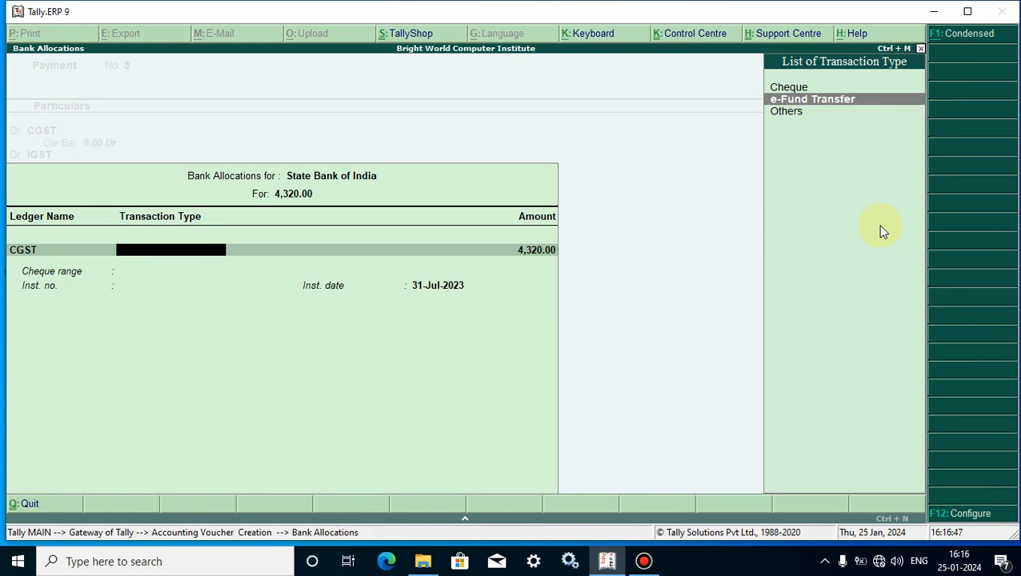
{"action": "key", "text": "Return"}
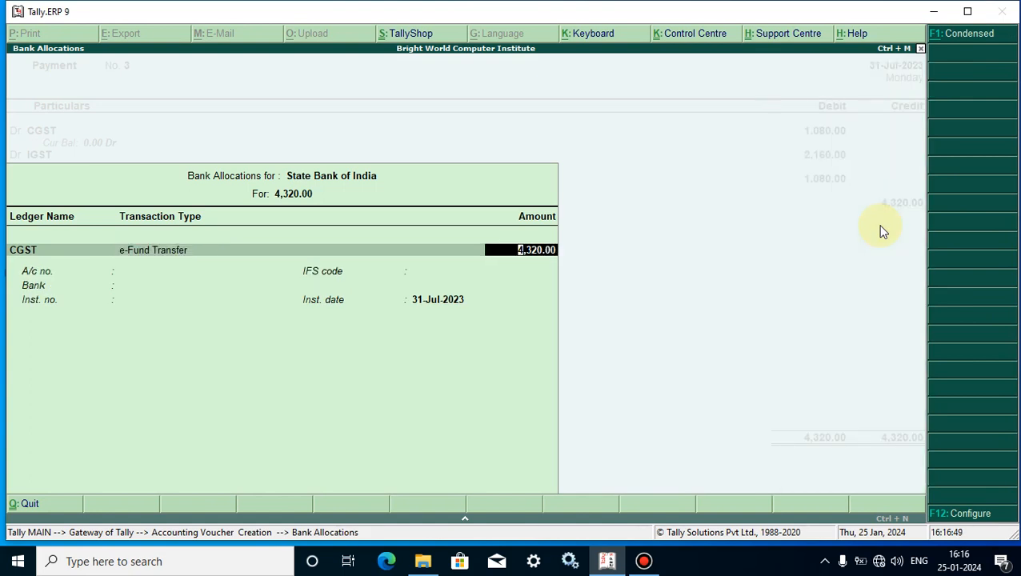
Try Others as the bank allocation's transaction type with a sample instrument number, and clear that number again
{"action": "key", "text": "BackSpace"}
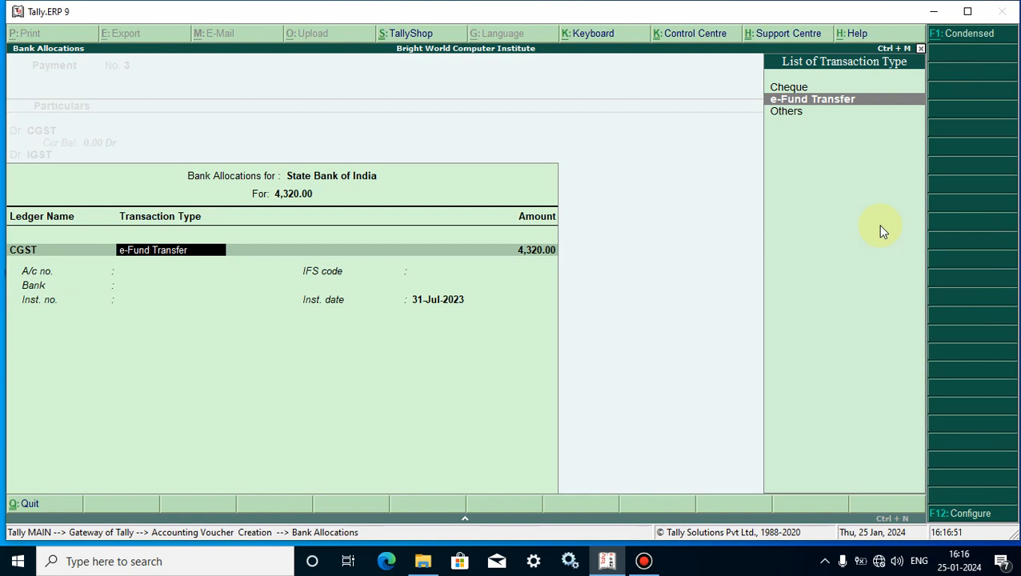
{"action": "key", "text": "Down"}
{"action": "key", "text": "Return"}
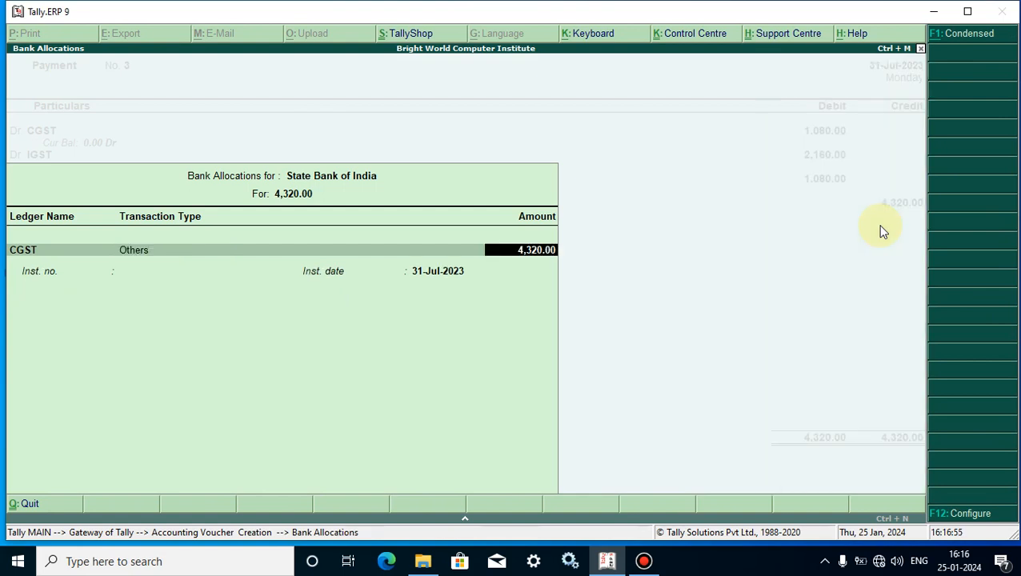
{"action": "key", "text": "Return"}
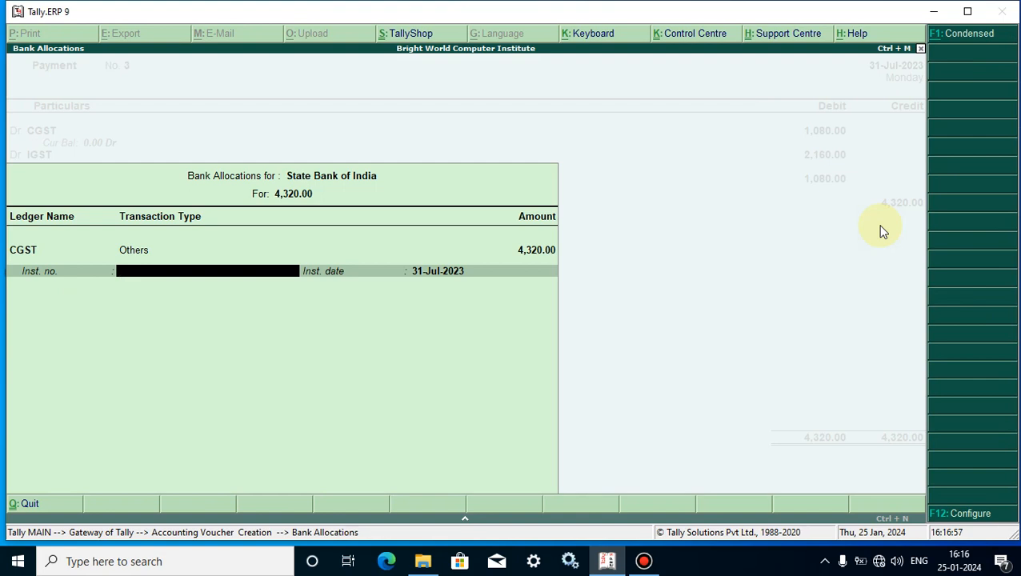
{"action": "type", "text": "1234567899"}
{"action": "key", "text": "BackSpace"}
{"action": "key", "text": "BackSpace"}
{"action": "key", "text": "BackSpace"}
{"action": "key", "text": "BackSpace"}
{"action": "key", "text": "BackSpace"}
{"action": "key", "text": "BackSpace"}
{"action": "key", "text": "BackSpace"}
{"action": "key", "text": "BackSpace"}
{"action": "key", "text": "BackSpace"}
{"action": "key", "text": "BackSpace"}
{"action": "key", "text": "BackSpace"}
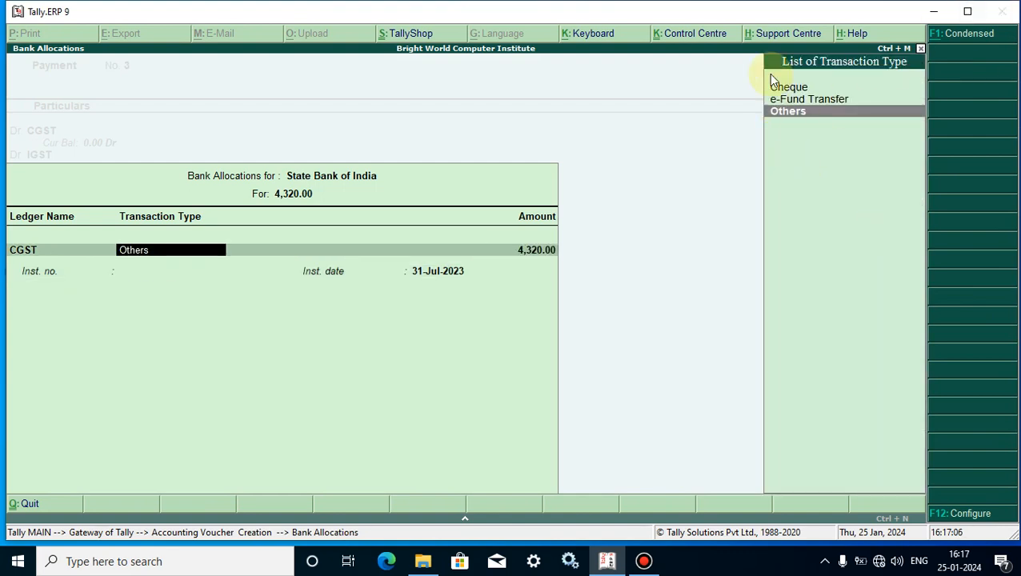
Switch the transaction type back to e-Fund Transfer and go through its account, bank and instrument number fields
{"action": "left_click", "coordinate": [783, 100]}
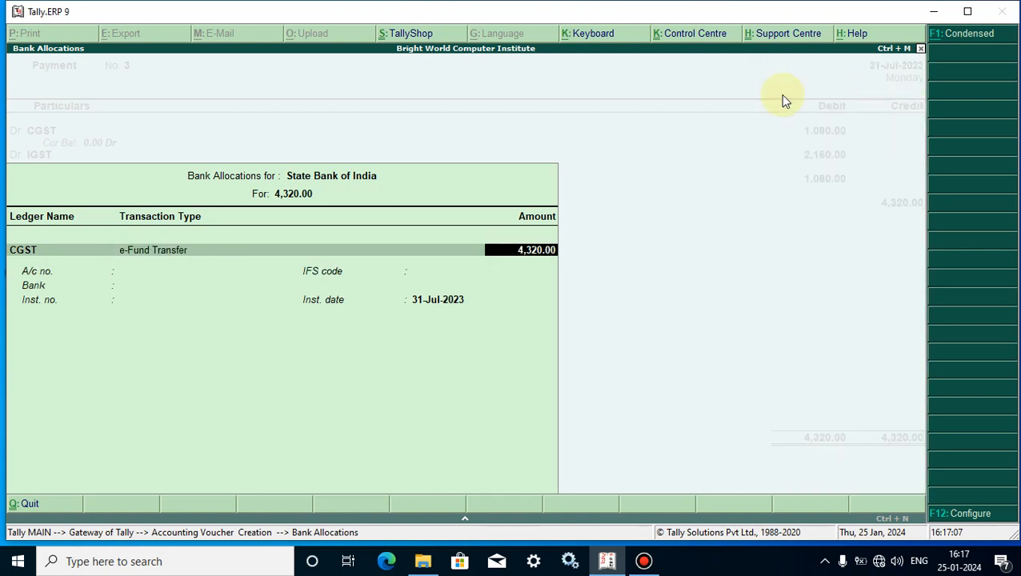
{"action": "key", "text": "Return"}
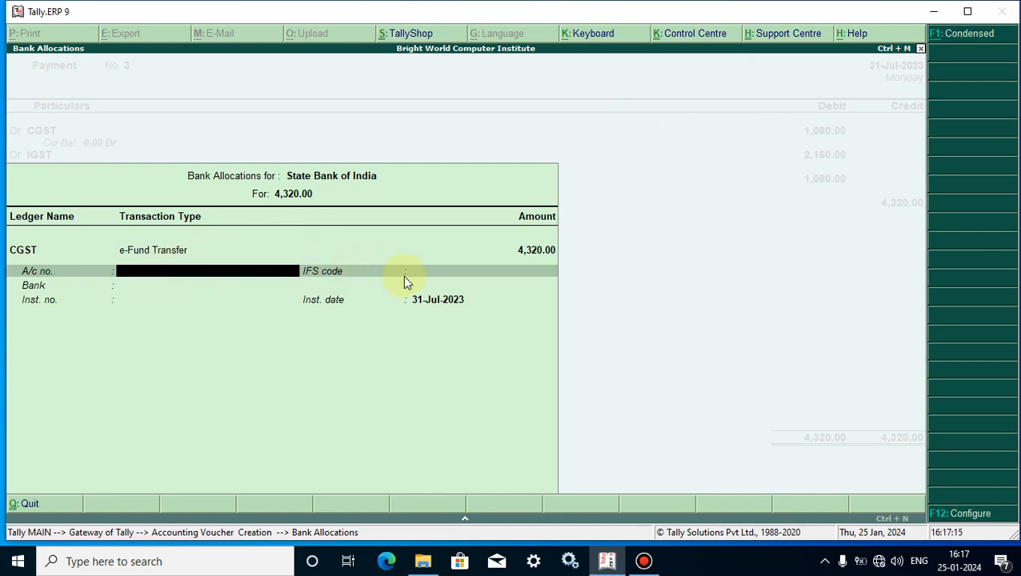
{"action": "left_click", "coordinate": [161, 287]}
{"action": "left_click", "coordinate": [158, 304]}
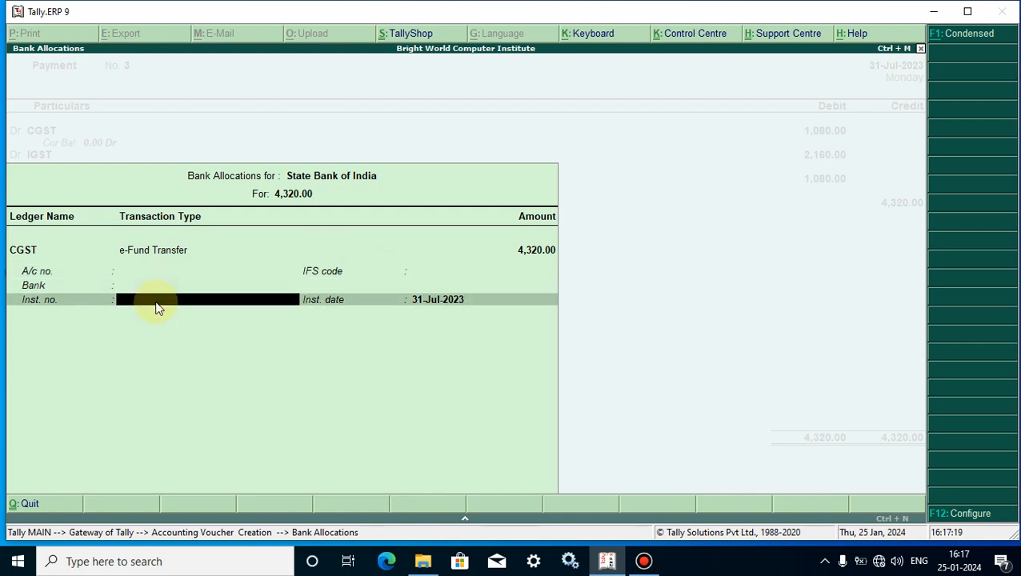
Set the bank allocation's transaction type to Cheque, with cheque range Not Applicable and instrument number 123456
{"action": "left_click", "coordinate": [157, 251]}
{"action": "key", "text": "Up"}
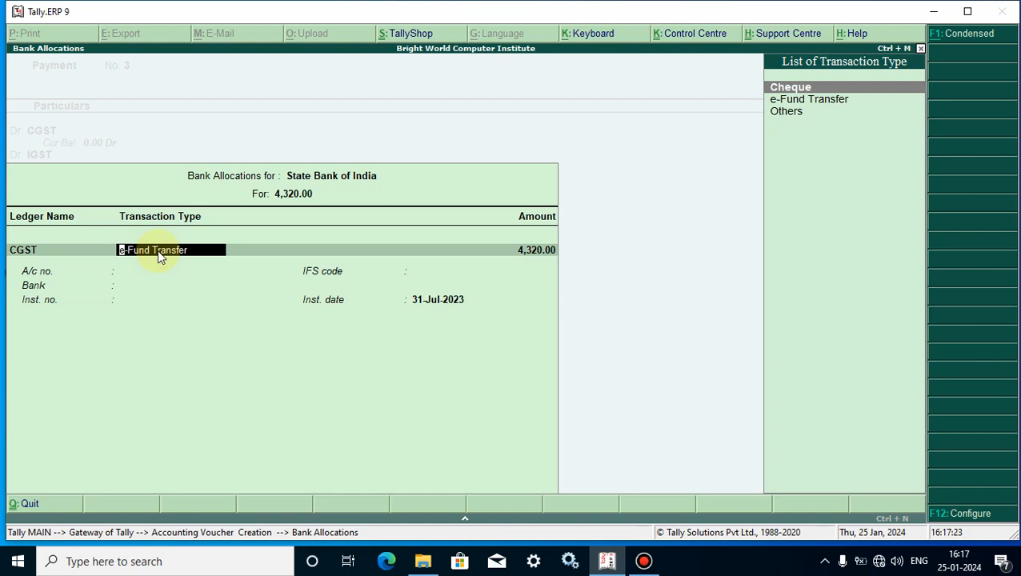
{"action": "key", "text": "Return"}
{"action": "key", "text": "Return"}
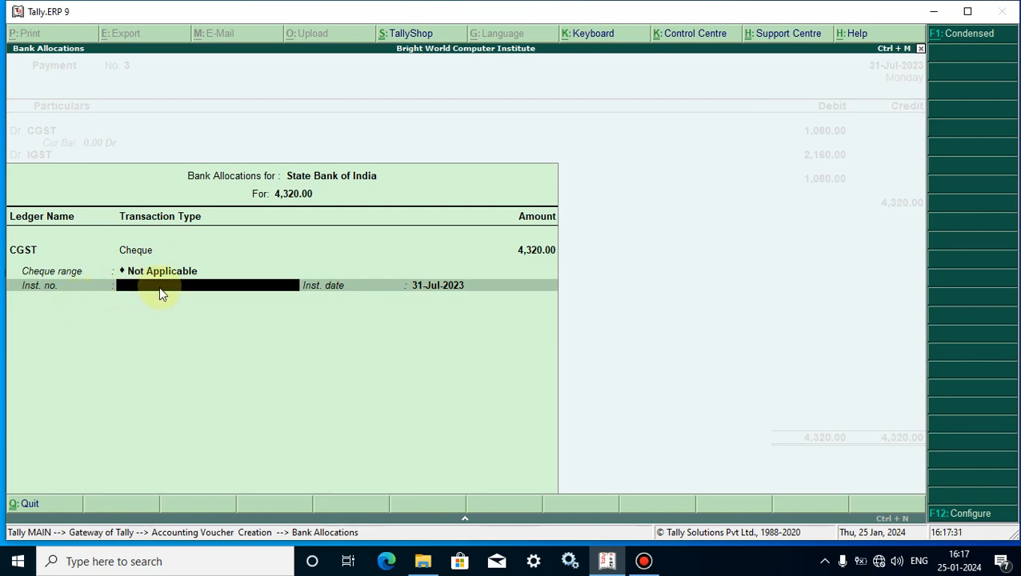
{"action": "type", "text": "123456"}
{"action": "key", "text": "Return"}
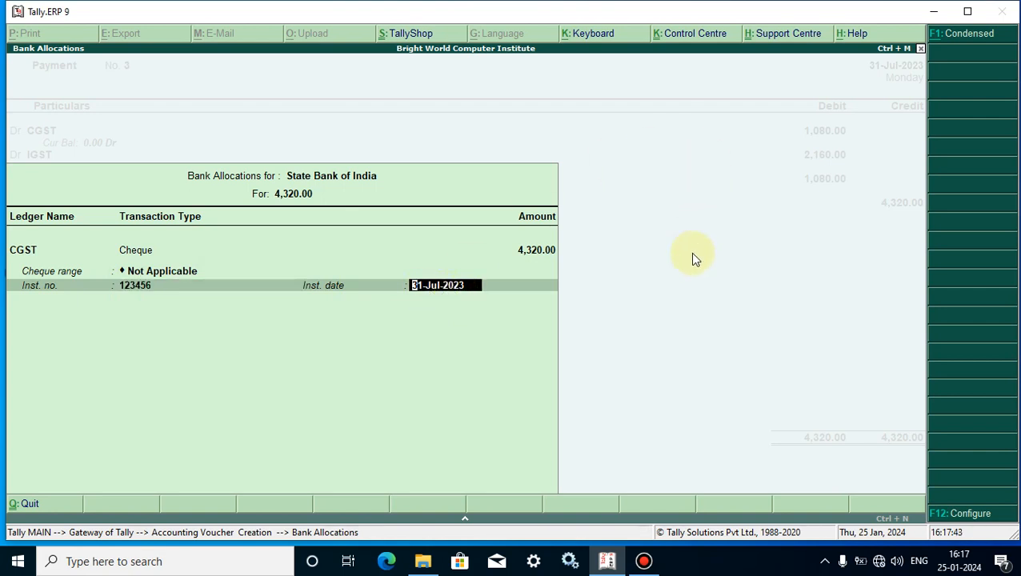
Accept the bank allocation with instrument date 31-Jul-2023 and save the payment voucher without a narration
{"action": "key", "text": "Return"}
{"action": "key", "text": "Return"}
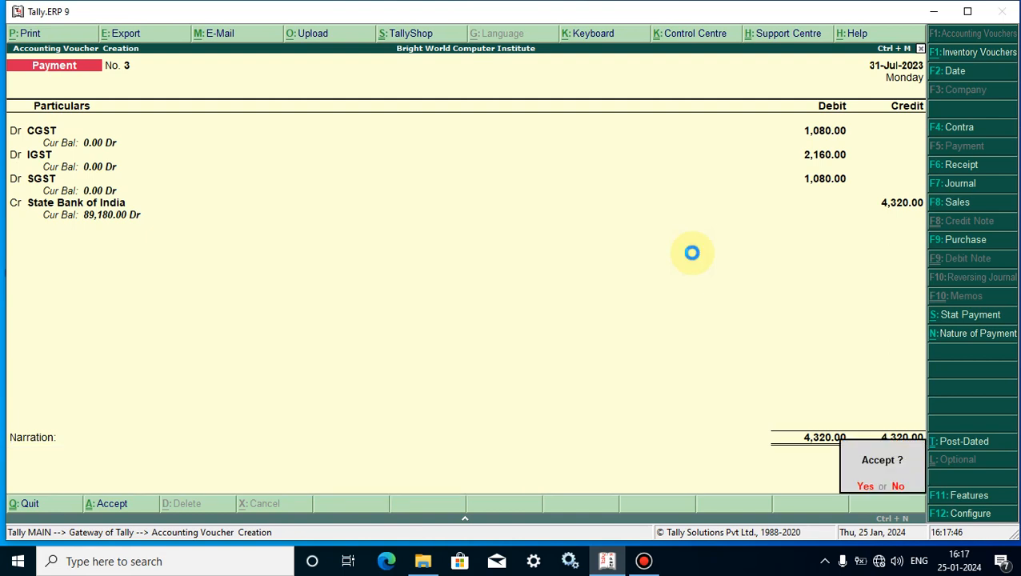
{"action": "key", "text": "Return"}
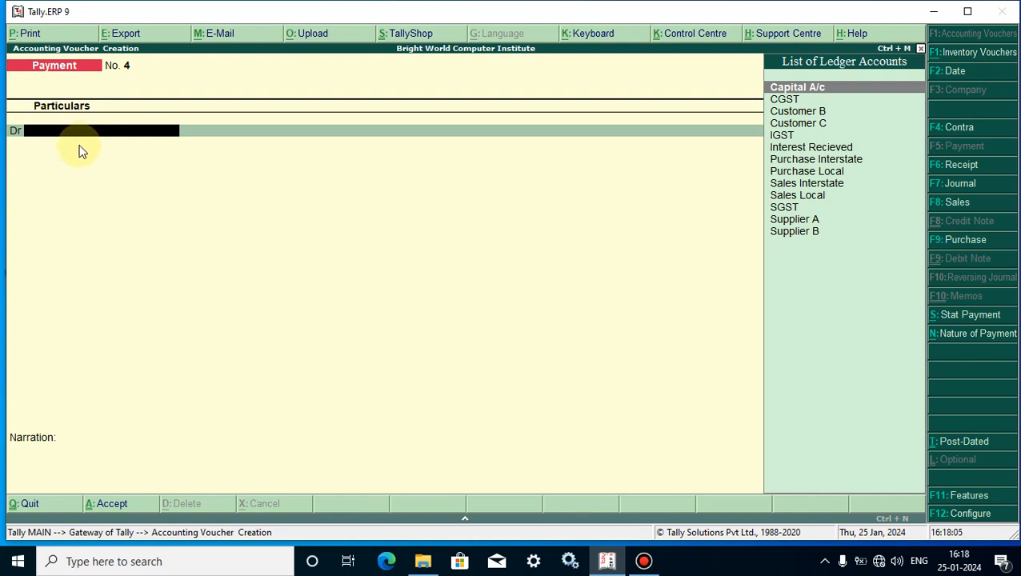
Leave voucher entry, open the Balance Sheet in detailed form and drill down into Duties & Taxes under Current Liabilities
{"action": "key", "text": "Escape"}
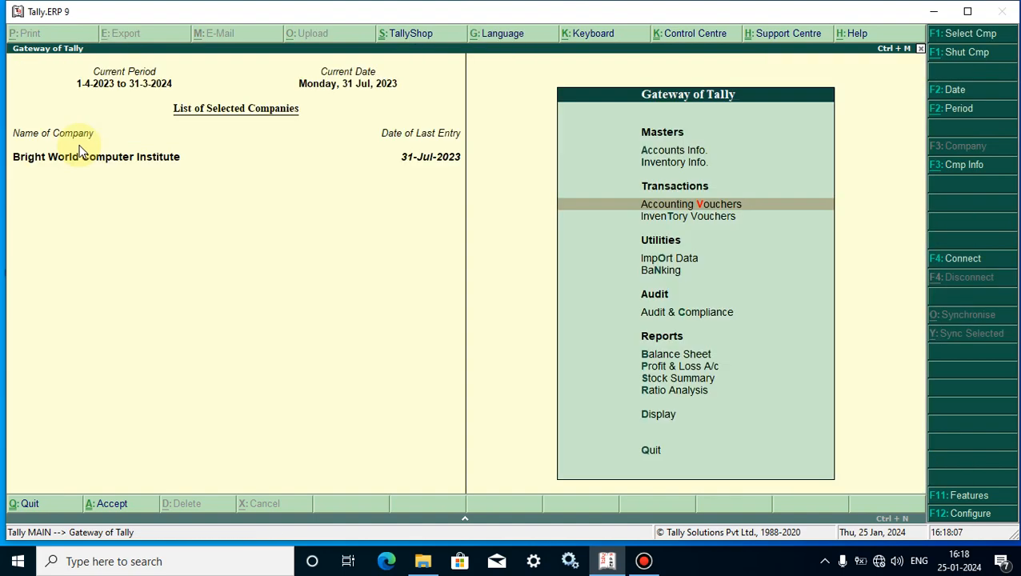
{"action": "left_click", "coordinate": [653, 358]}
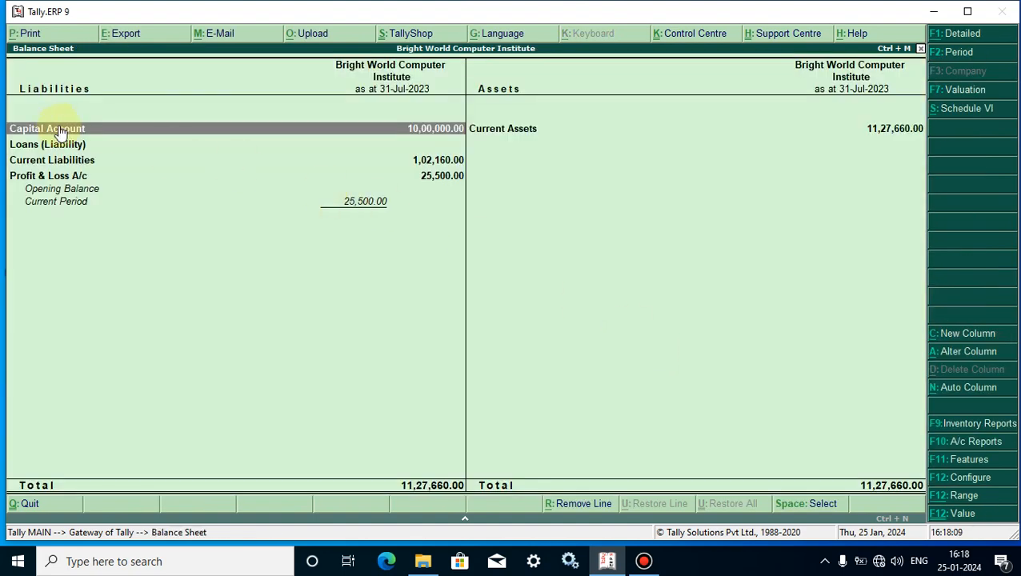
{"action": "left_click", "coordinate": [962, 36]}
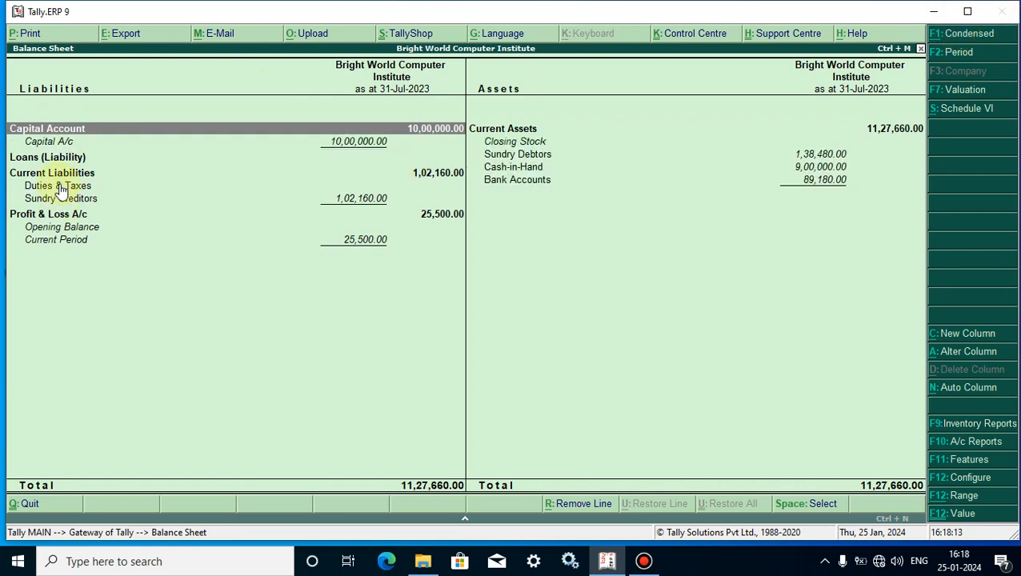
{"action": "left_click", "coordinate": [60, 189]}
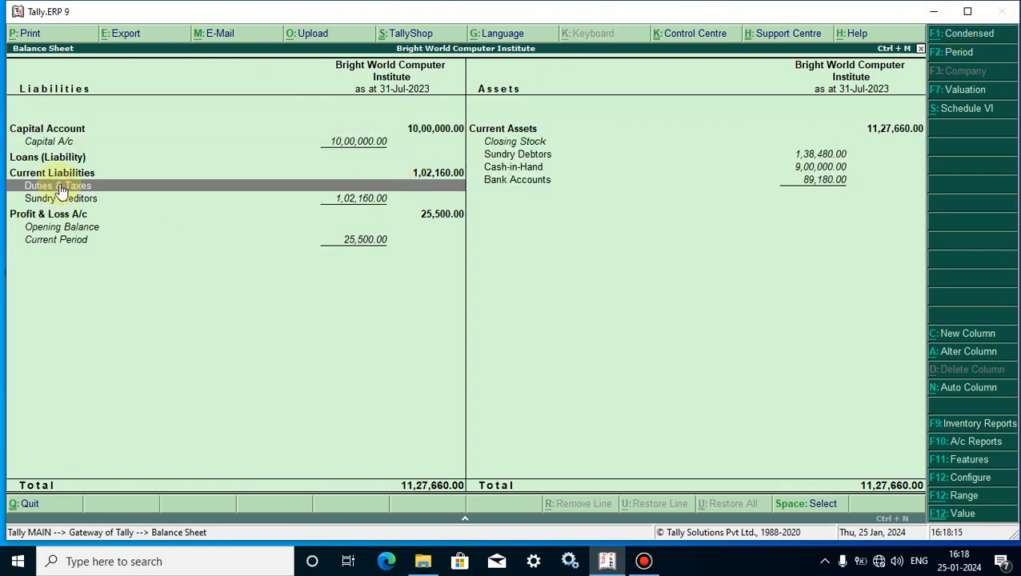
{"action": "left_click", "coordinate": [60, 189]}
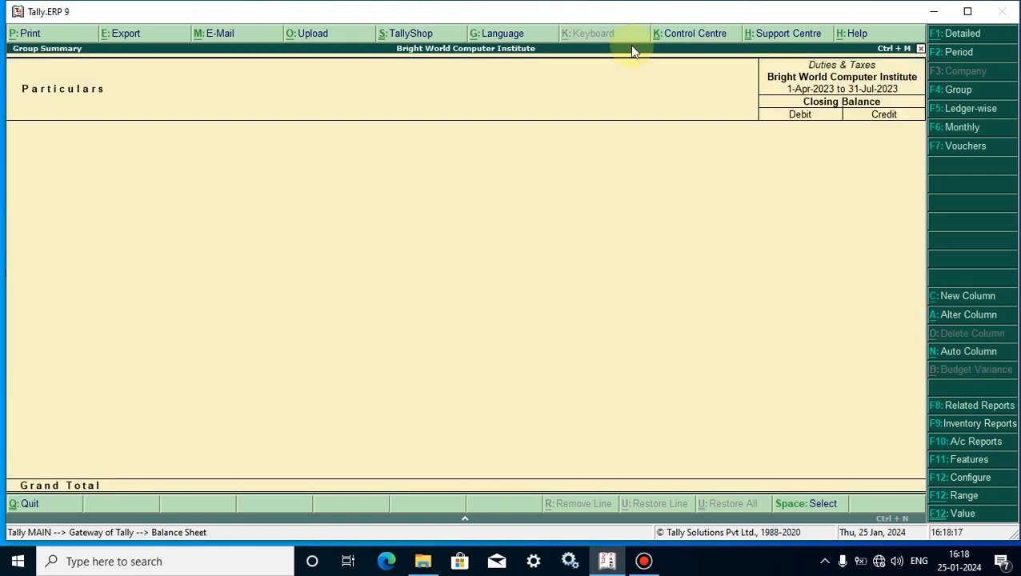